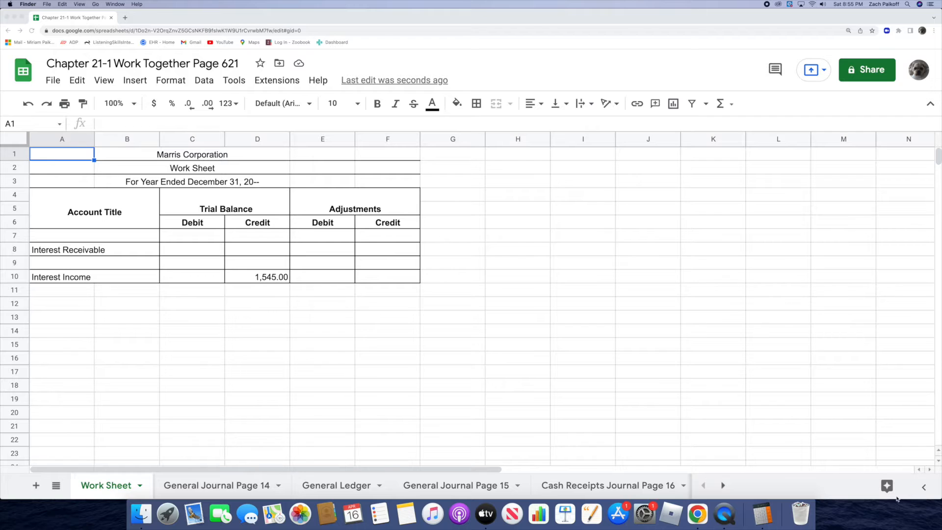
# Calculate the accrued interest in the Calculator app: add 14 and 31, divide by 360, multiply by 4000, and multiply by .12.
pyautogui.click(762, 514)
pyautogui.write('14')
pyautogui.press('+')
pyautogui.write('31')
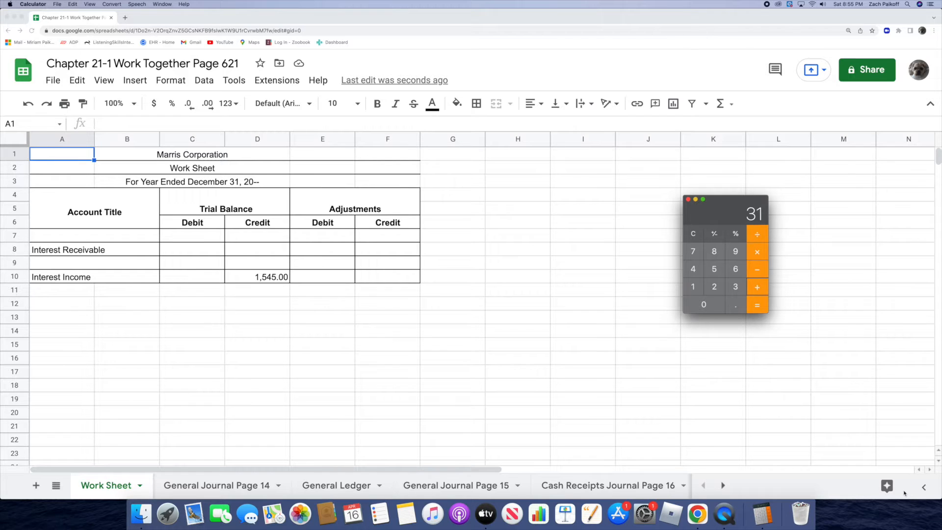
pyautogui.press('Return')
pyautogui.press('/')
pyautogui.write('360')
pyautogui.press('Return')
pyautogui.press('*')
pyautogui.write('4000')
pyautogui.press('Return')
pyautogui.press('*')
pyautogui.write('.12')
pyautogui.press('Return')
pyautogui.press('super+q')
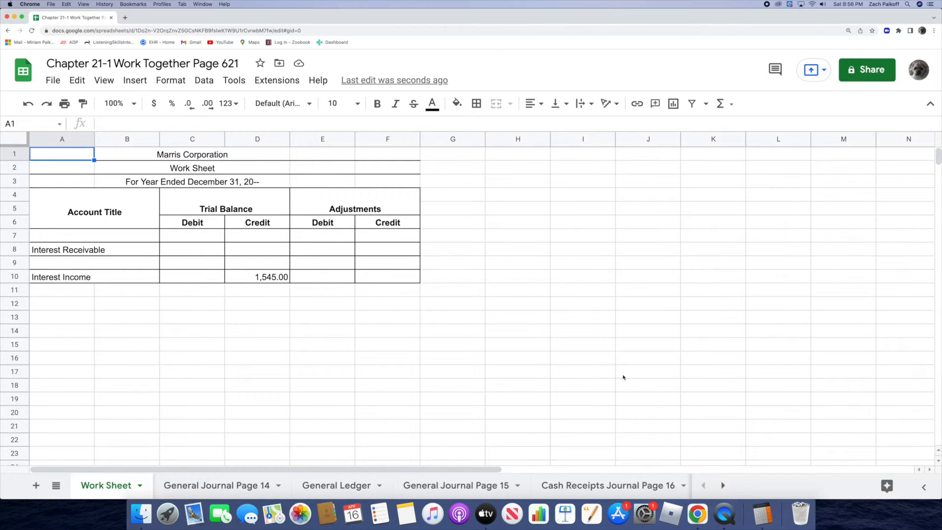
# Enter the work sheet adjustments: a 60 debit for Interest Receivable and a 60 credit for Interest Income.
pyautogui.doubleClick(305, 247)
pyautogui.write('60')
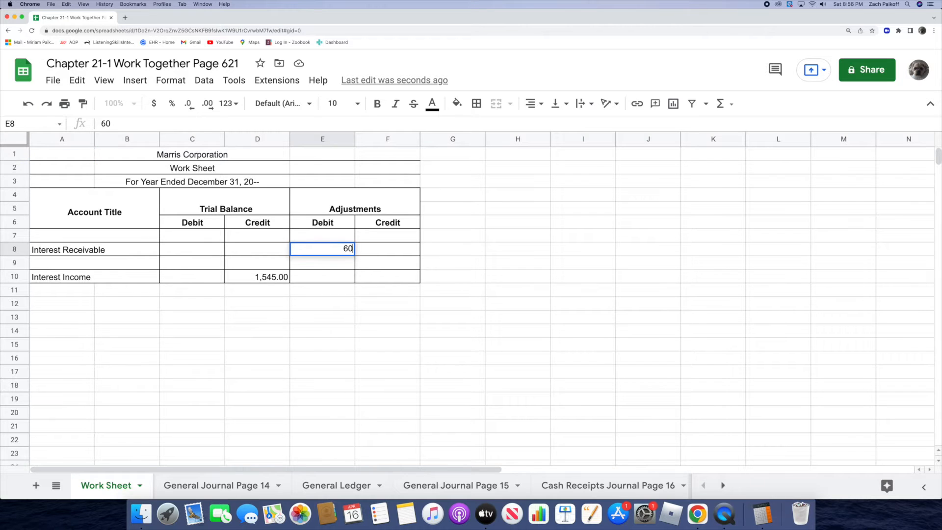
pyautogui.press('Return')
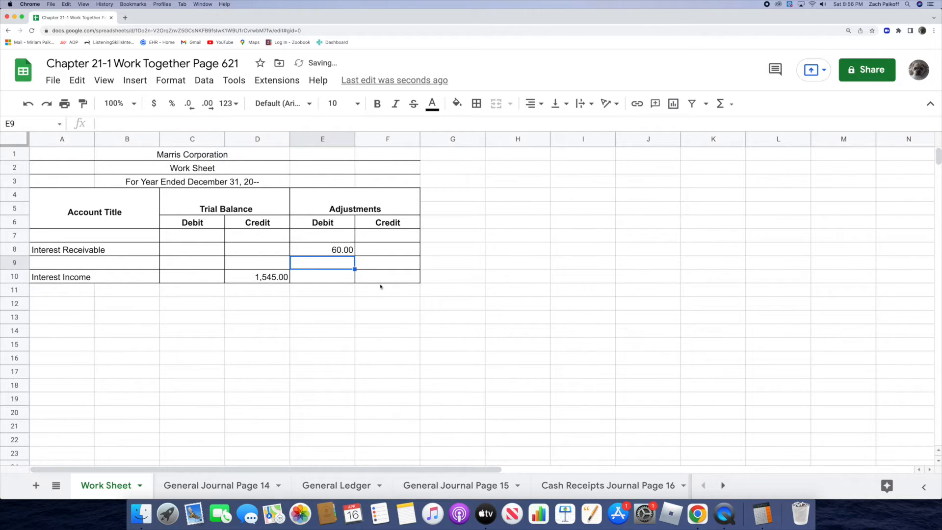
pyautogui.doubleClick(373, 276)
pyautogui.write('60')
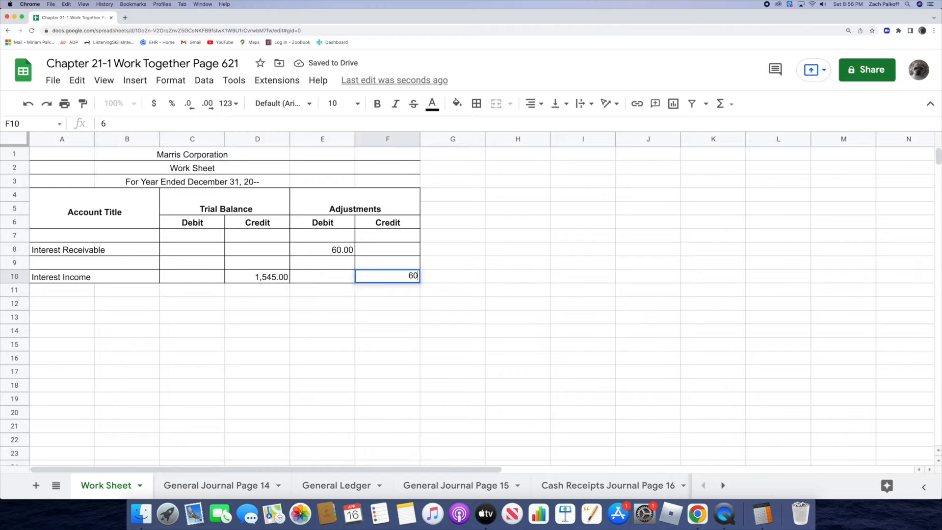
pyautogui.press('Return')
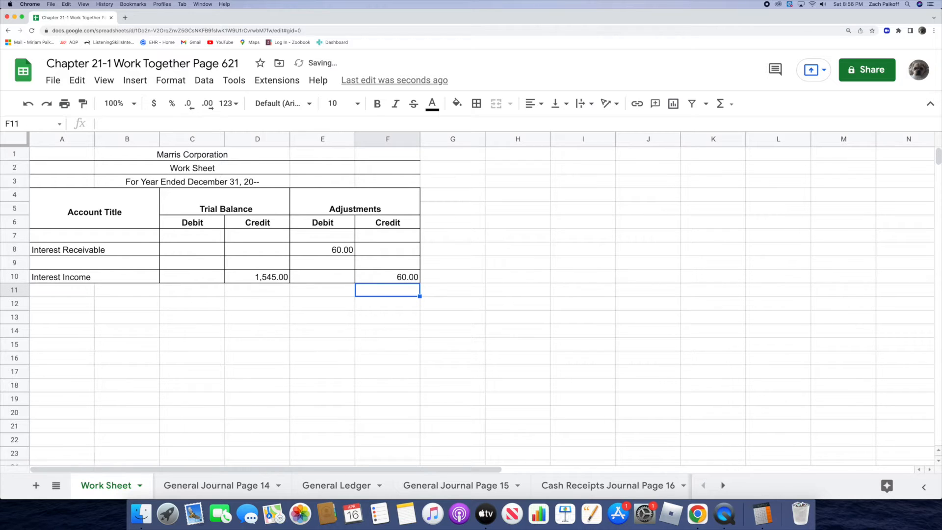
# Head the first blank row of General Journal Page 14 with "Adjusting Entries" in the Account Title column.
pyautogui.click(216, 486)
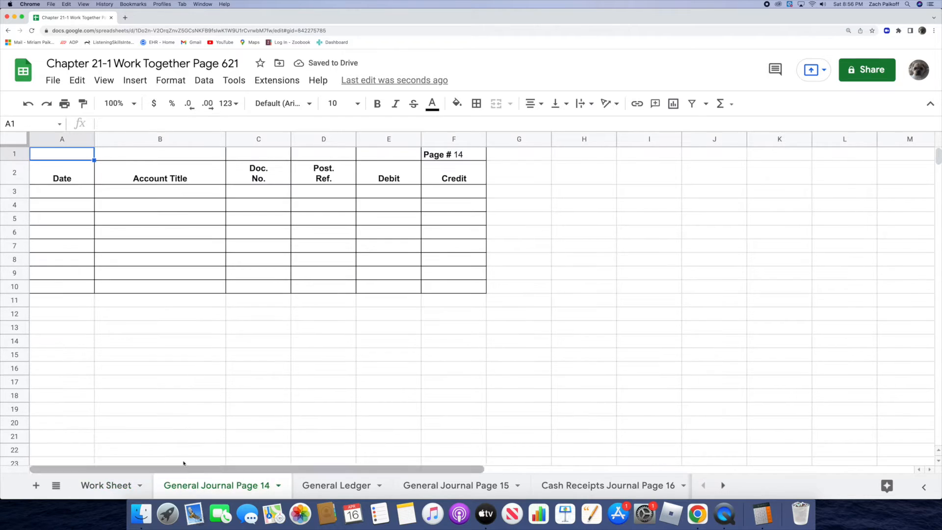
pyautogui.doubleClick(183, 195)
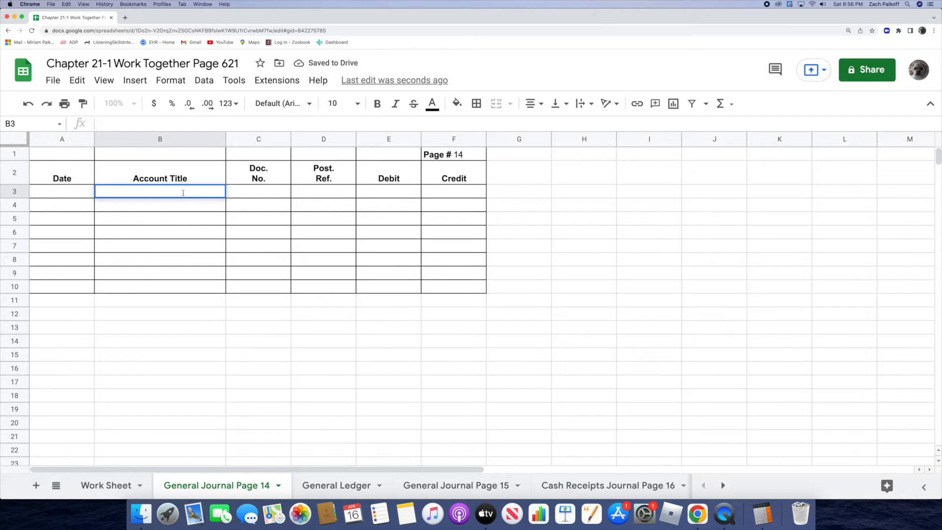
pyautogui.write('Adjus')
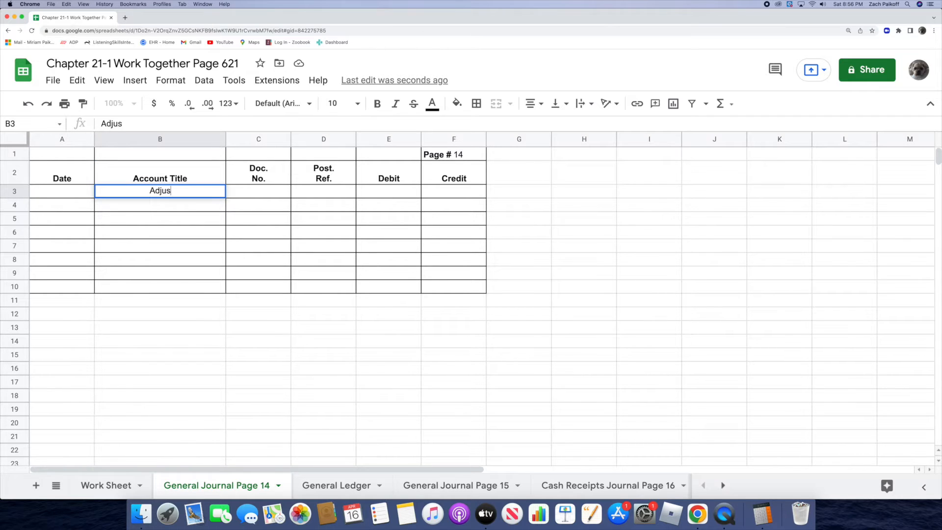
pyautogui.write('ting Entries')
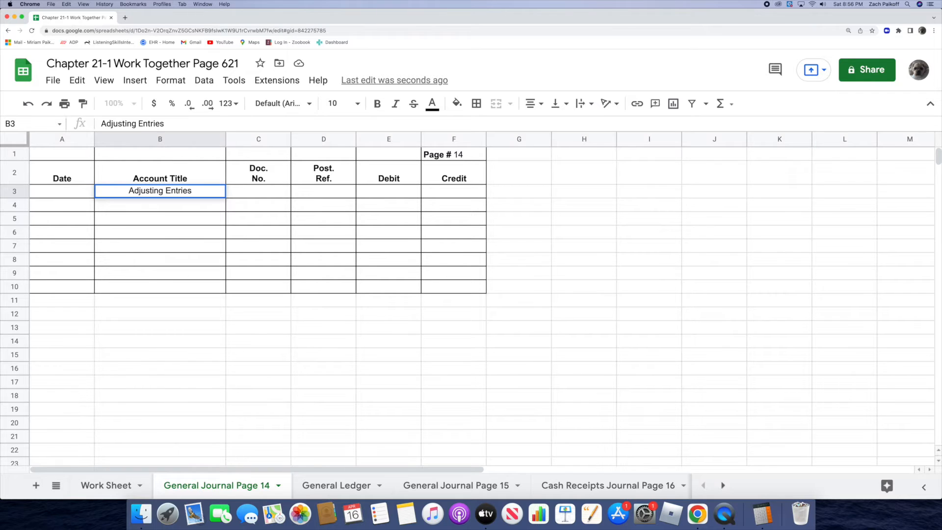
pyautogui.press('Return')
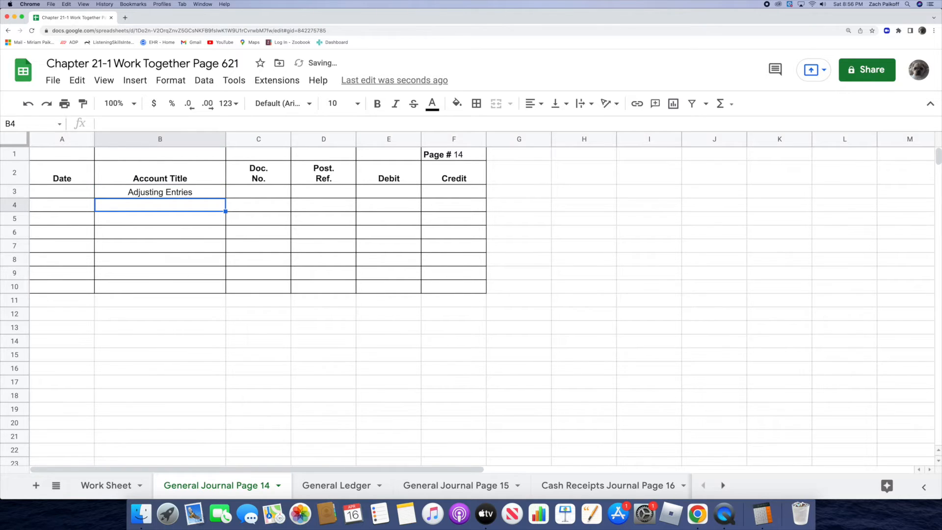
# Record the debit line below the journal heading, dated Dec. 31, 2022, with account title Interest Receivable and a debit of 60.
pyautogui.doubleClick(79, 203)
pyautogui.write('D')
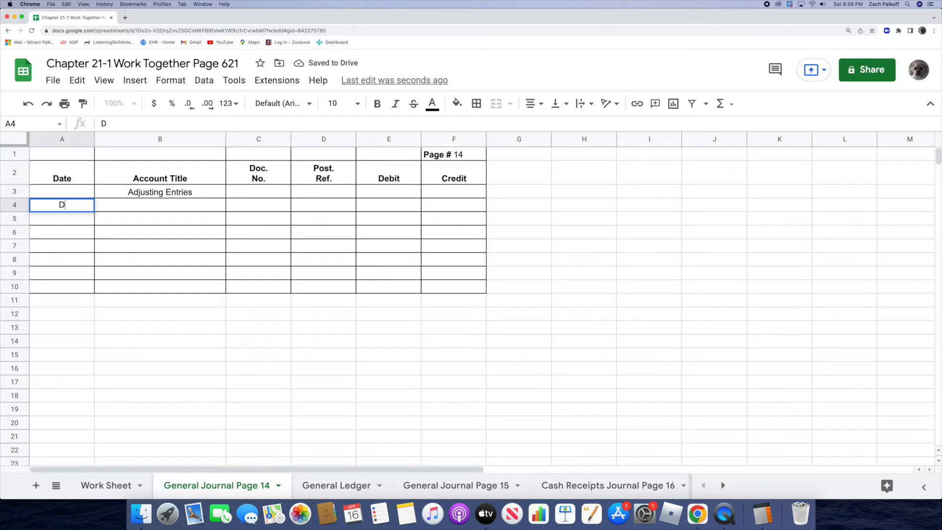
pyautogui.write('ec. 31, 2022')
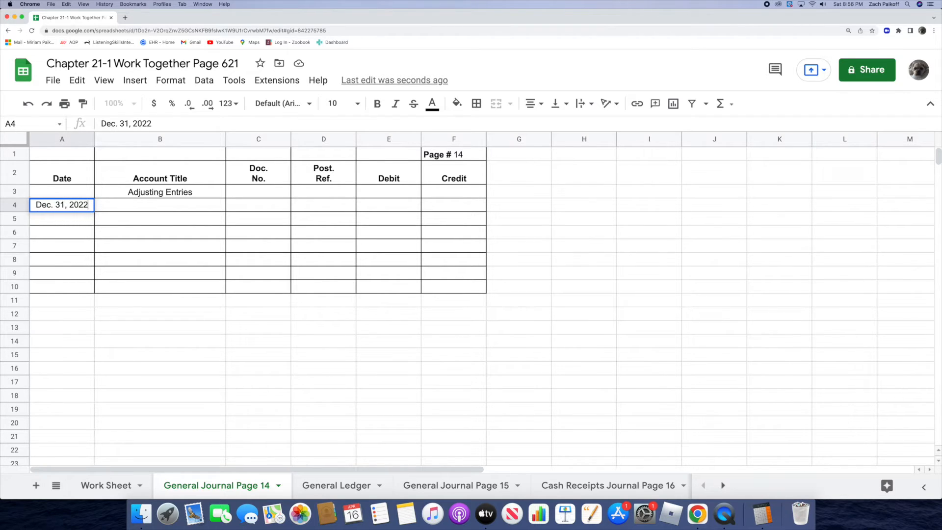
pyautogui.press('Return')
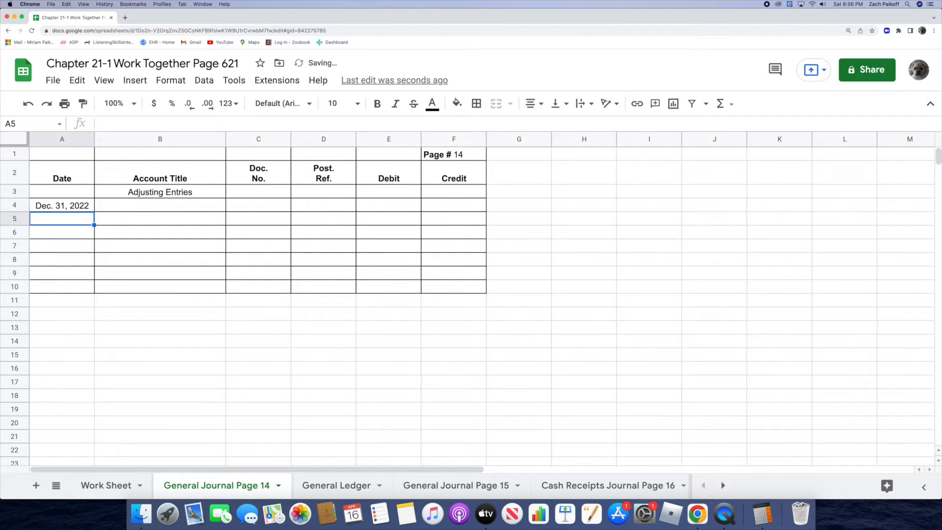
pyautogui.click(109, 206)
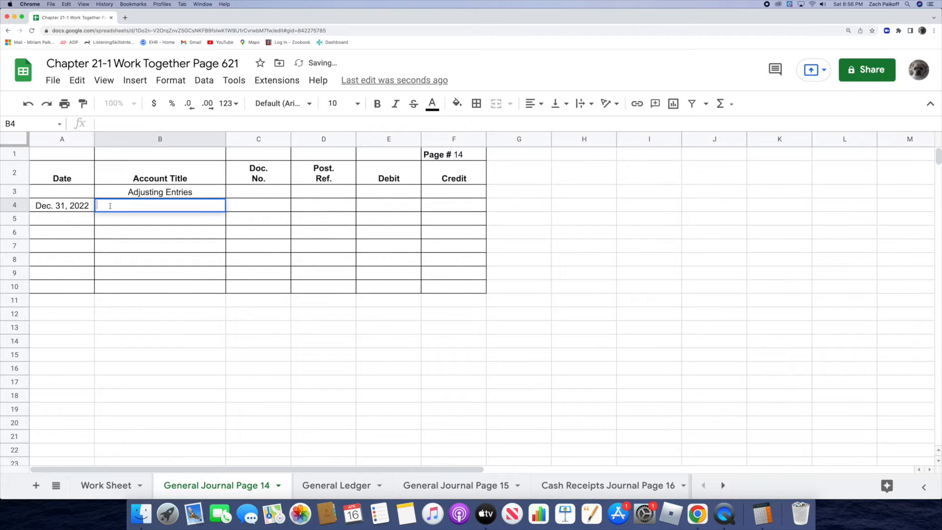
pyautogui.write('Interest R')
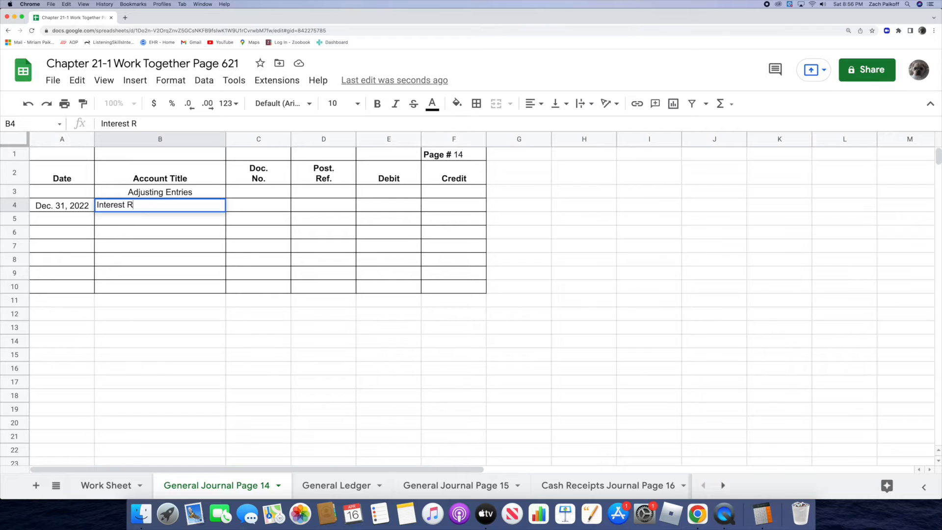
pyautogui.write('eceivable')
pyautogui.press('Return')
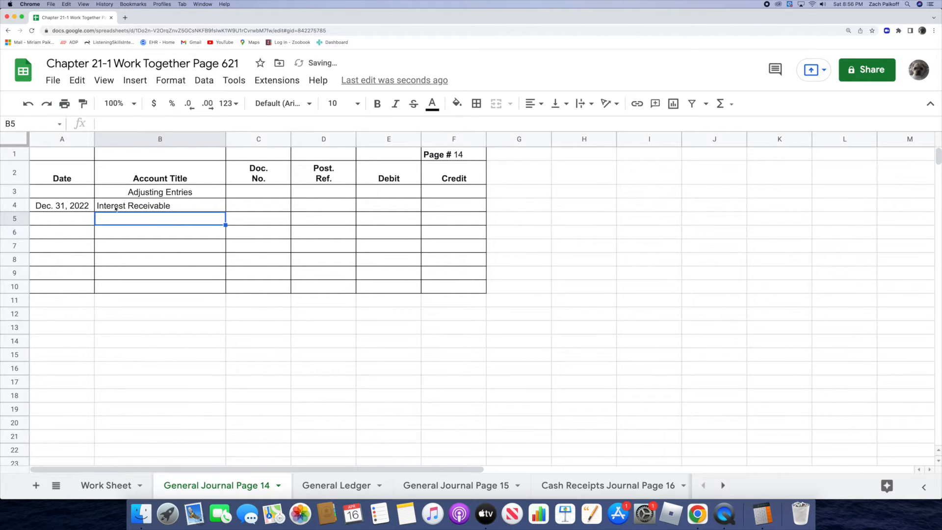
pyautogui.doubleClick(367, 205)
pyautogui.write('60')
pyautogui.press('Return')
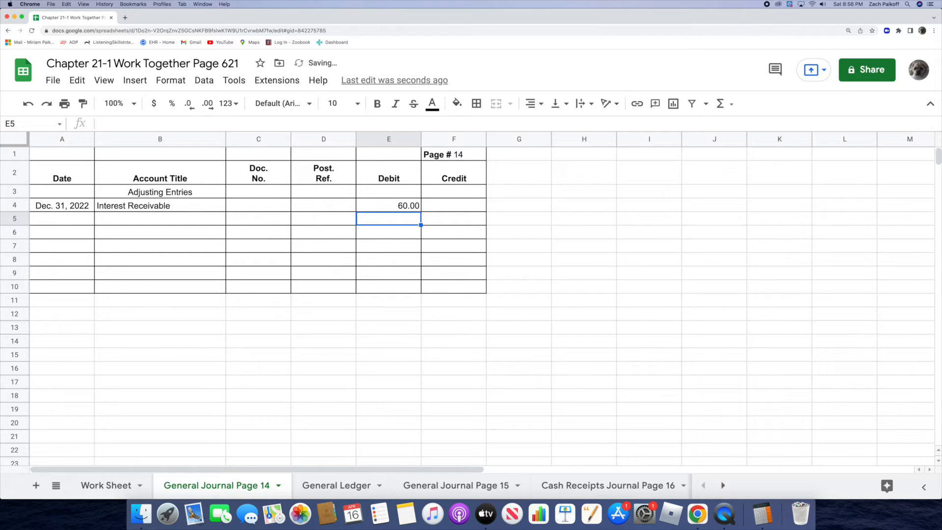
# Record the credit line below Interest Receivable with an indented Interest Income title and a credit of 60.
pyautogui.doubleClick(192, 219)
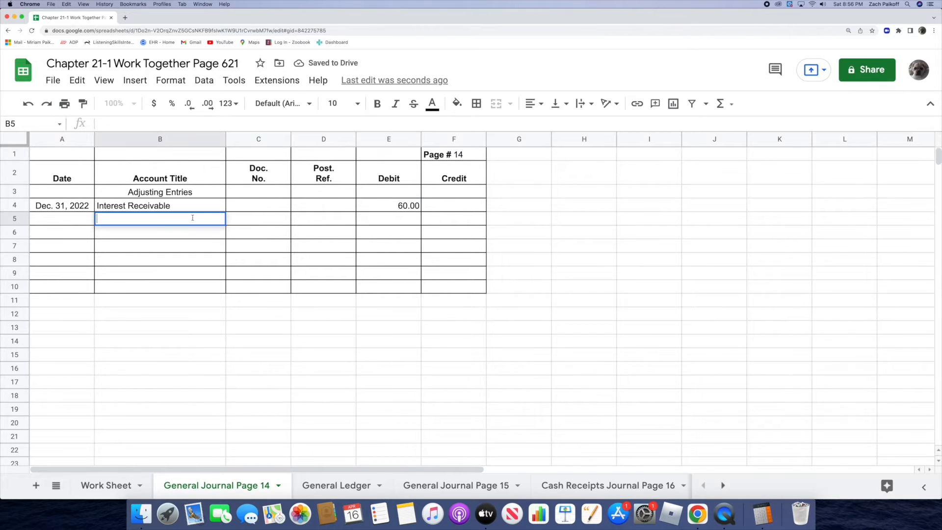
pyautogui.write('Interest Income')
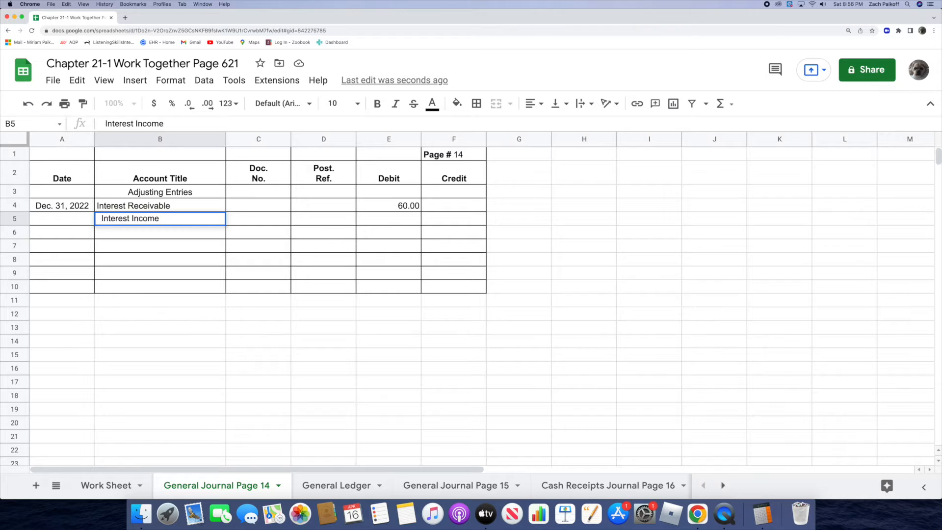
pyautogui.press('Return')
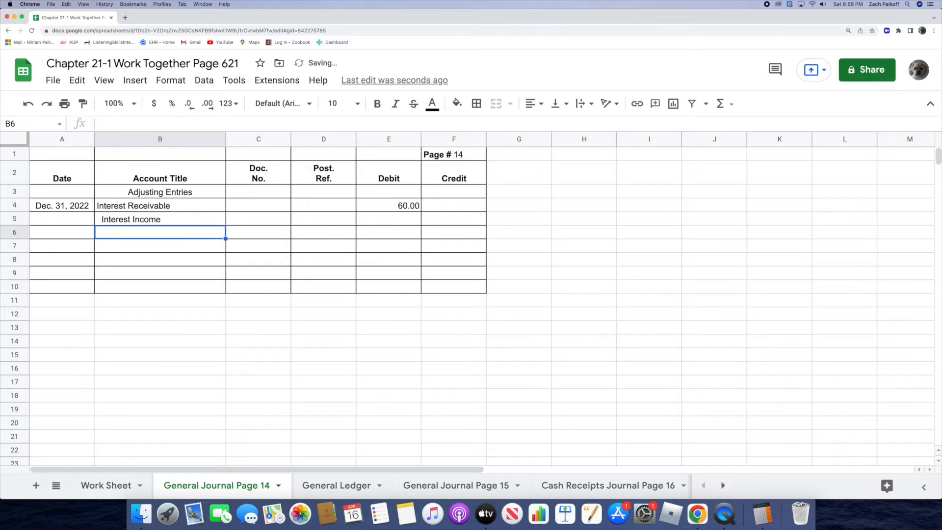
pyautogui.doubleClick(429, 222)
pyautogui.write('60')
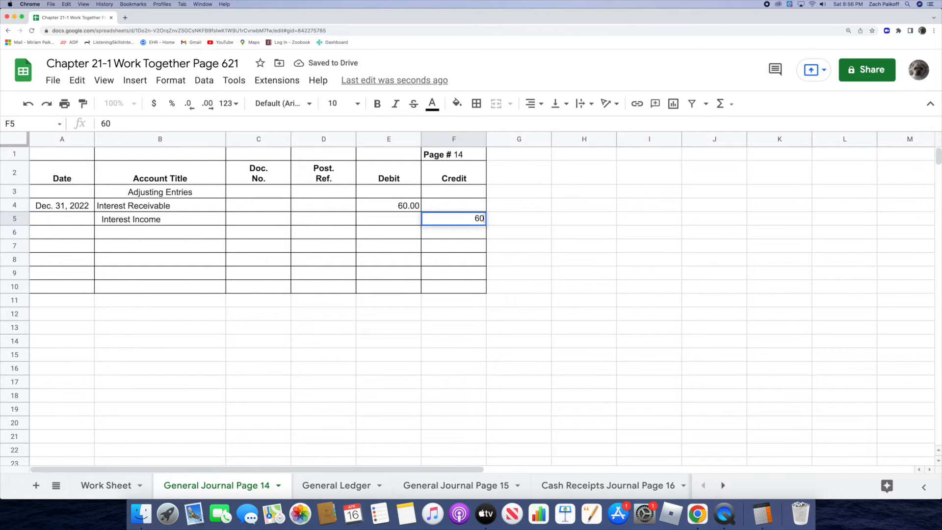
pyautogui.press('Return')
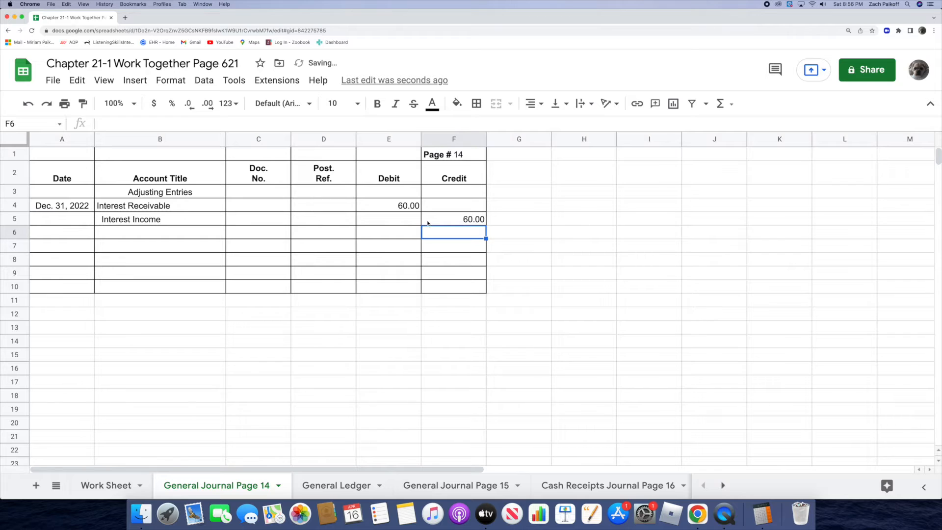
# Start the posting in the General Ledger's Interest Receivable account with date Dec. 31, 2022 and posting reference G14.
pyautogui.click(304, 487)
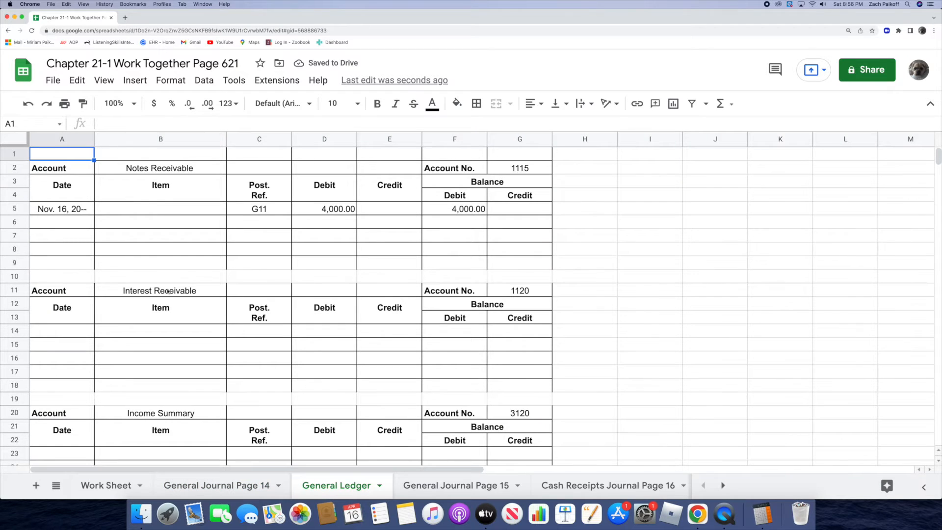
pyautogui.doubleClick(74, 330)
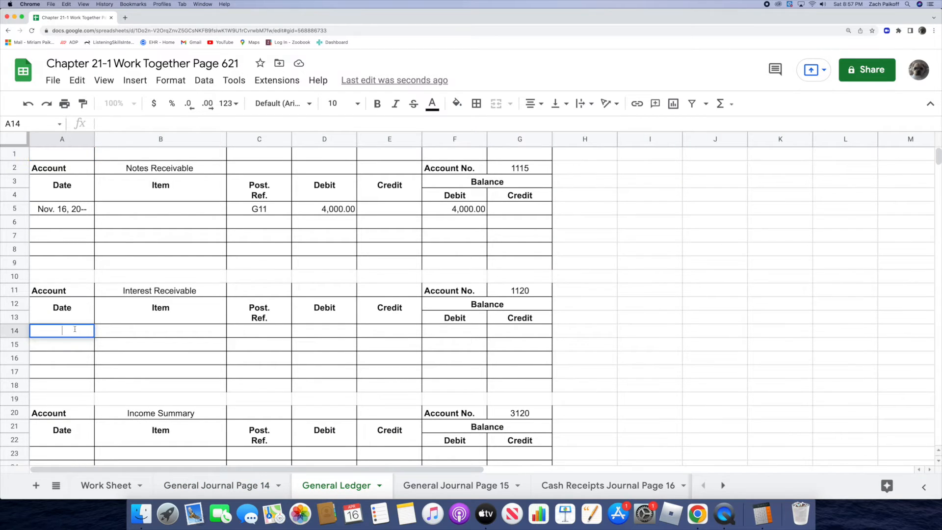
pyautogui.write('Dec. 31, 2022')
pyautogui.press('Return')
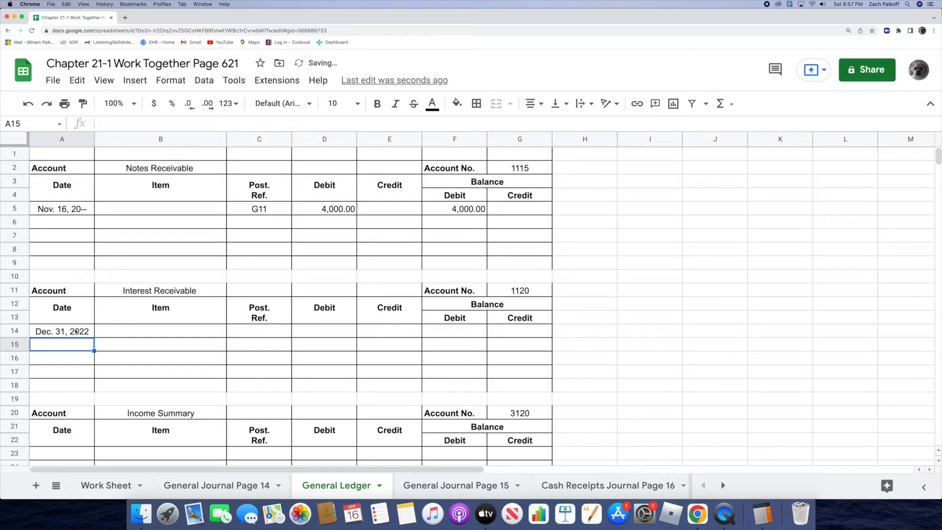
pyautogui.click(248, 330)
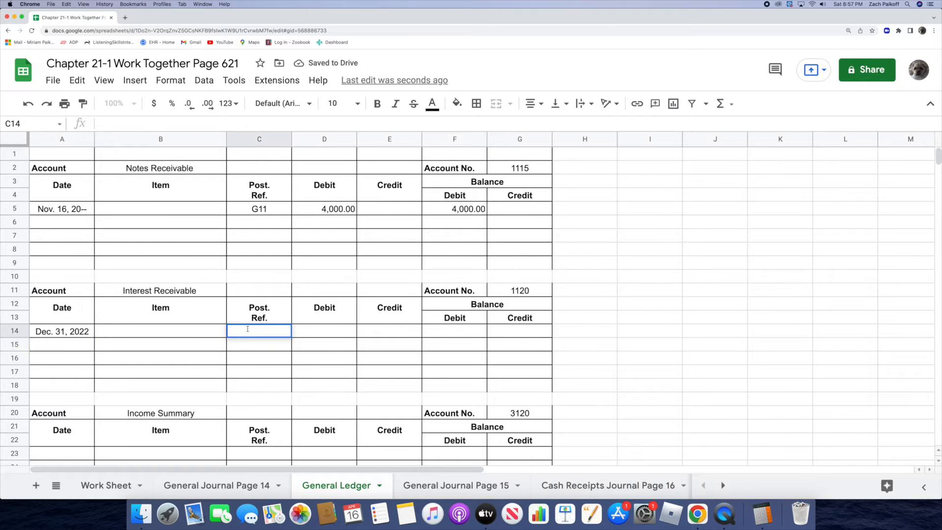
pyautogui.write('G14')
pyautogui.press('Return')
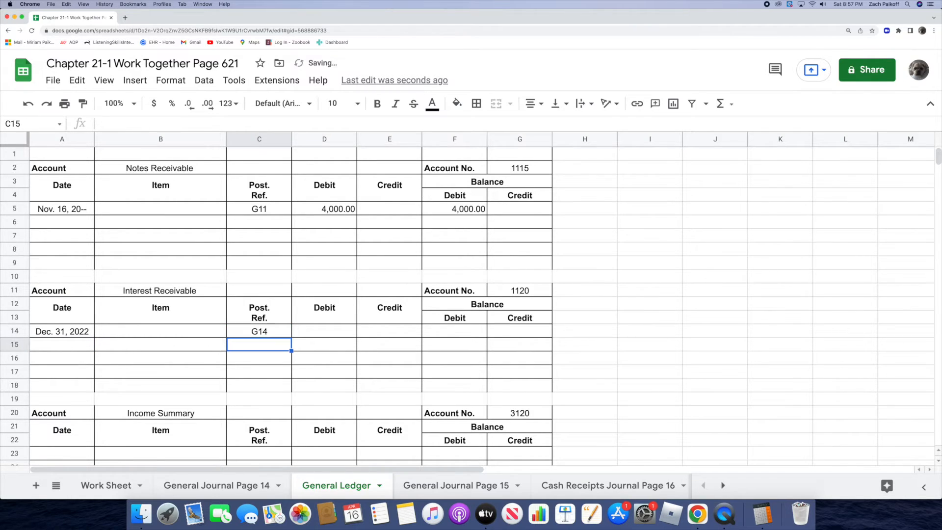
# Fill in the Interest Receivable posting's amounts with a debit of 60 and a debit balance of 60.
pyautogui.click(308, 332)
pyautogui.write('60')
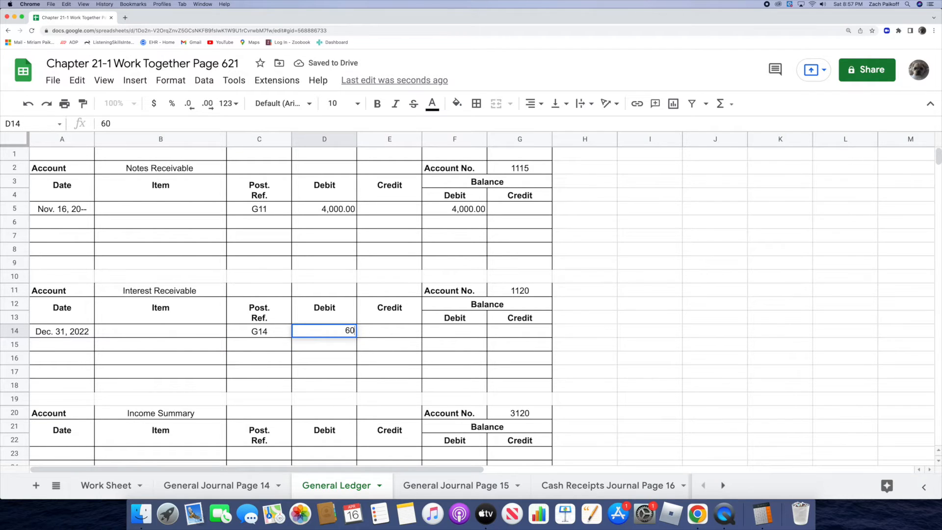
pyautogui.press('Return')
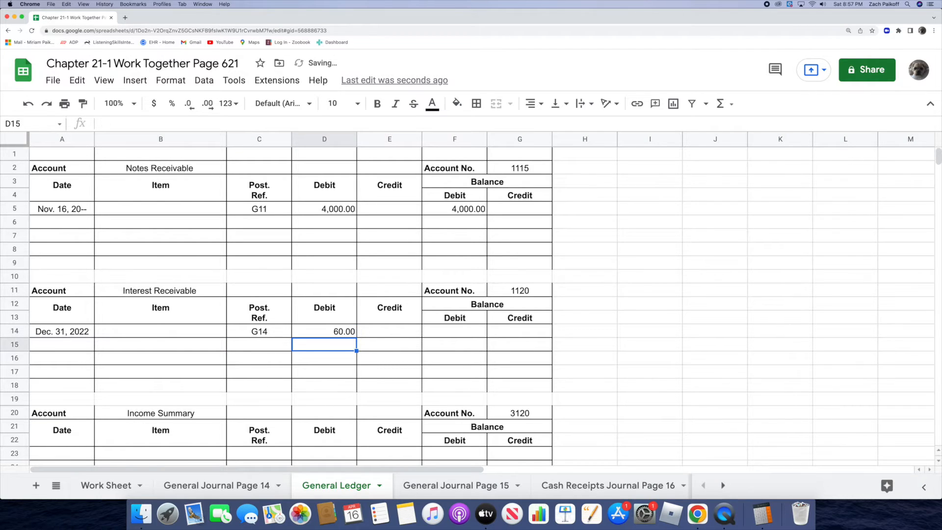
pyautogui.click(434, 332)
pyautogui.write('60')
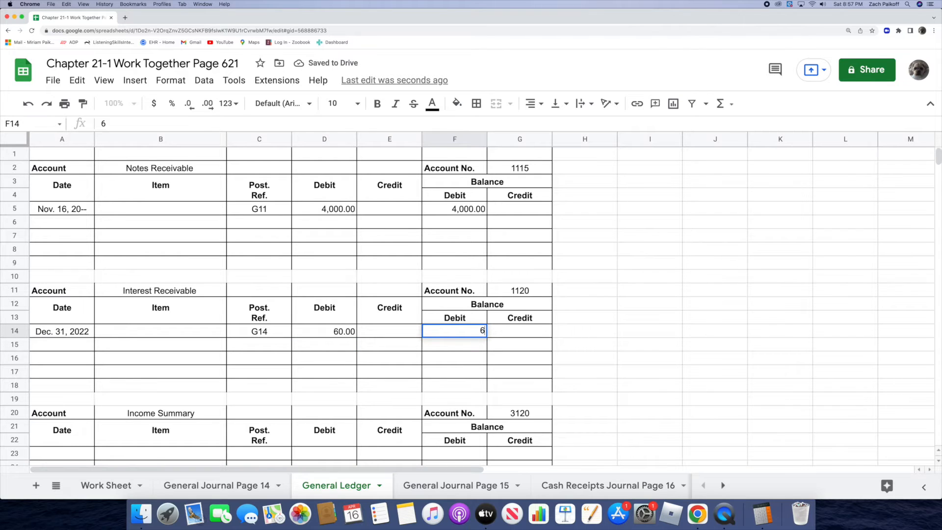
pyautogui.press('Return')
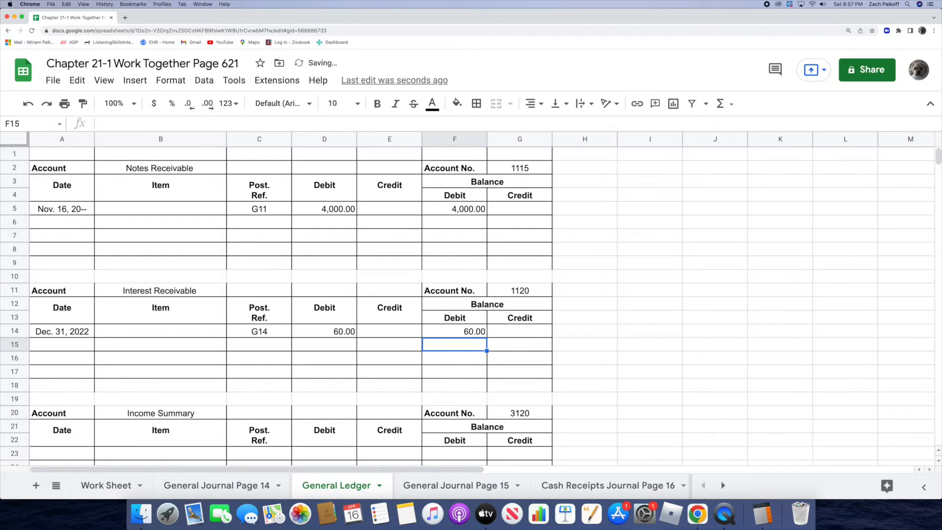
# Enter posting reference 1120 for the Interest Receivable line on General Journal Page 14.
pyautogui.click(219, 488)
pyautogui.doubleClick(319, 206)
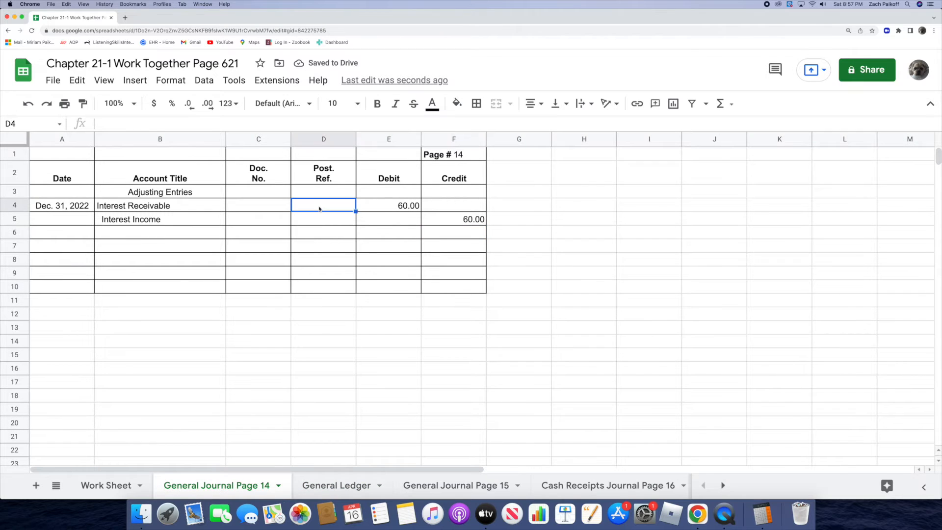
pyautogui.write('1120')
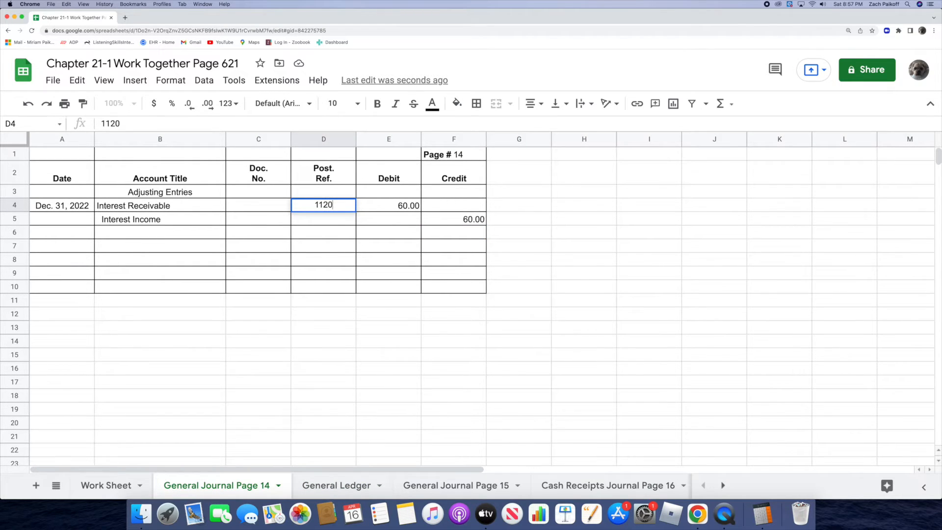
pyautogui.press('Return')
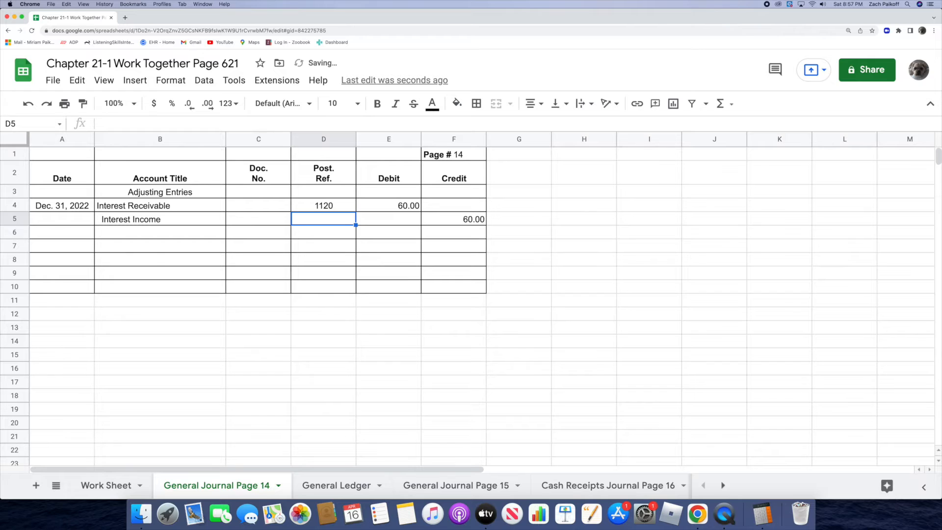
# Start the adjusting posting in the General Ledger's Interest Income account with date 31 and posting reference G14.
pyautogui.click(305, 489)
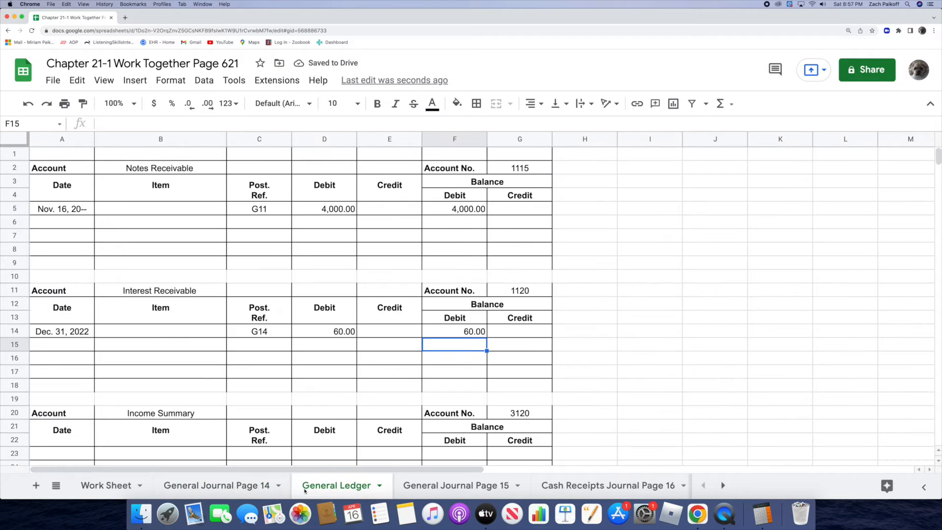
pyautogui.scroll(-5, 266, 421)
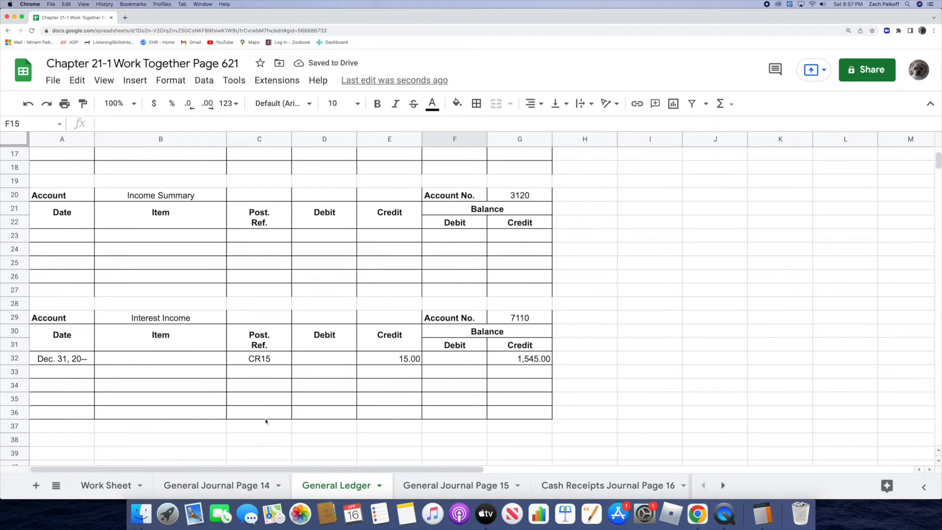
pyautogui.doubleClick(69, 371)
pyautogui.write('31')
pyautogui.press('Return')
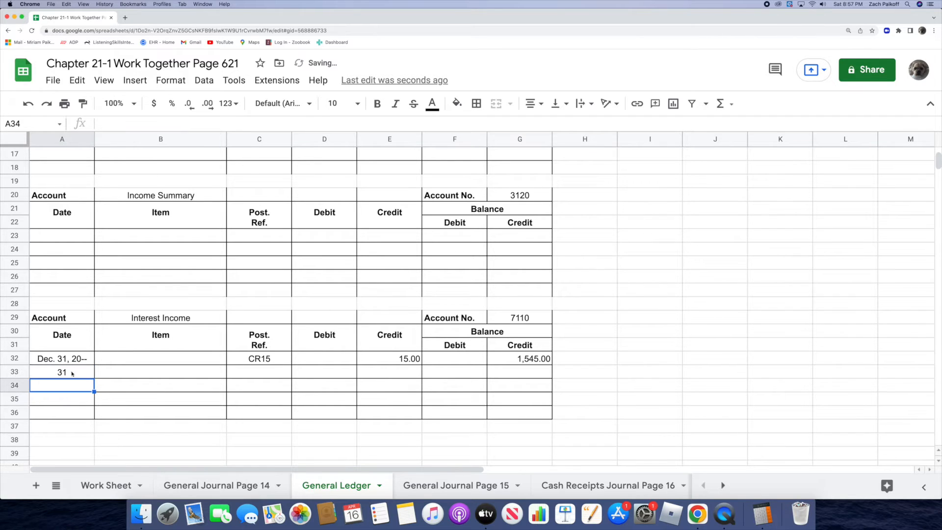
pyautogui.doubleClick(240, 373)
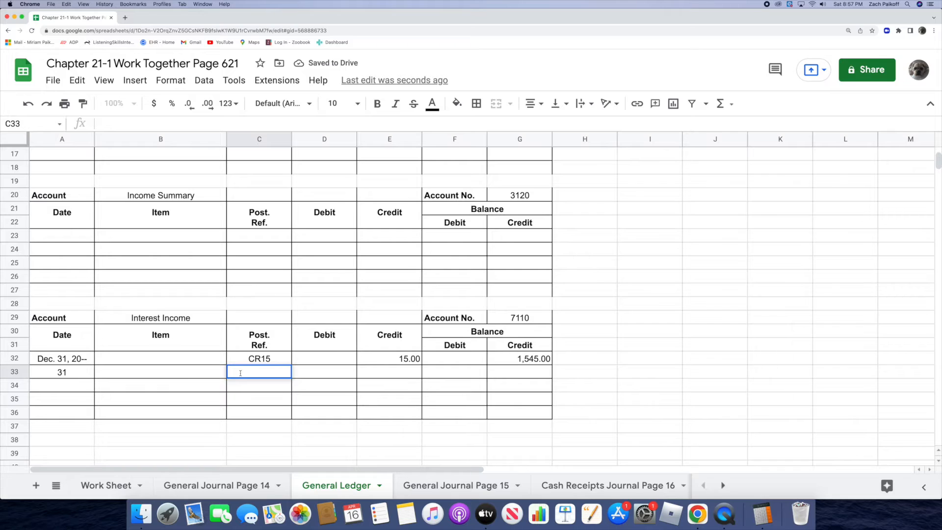
pyautogui.write('G14')
pyautogui.press('Return')
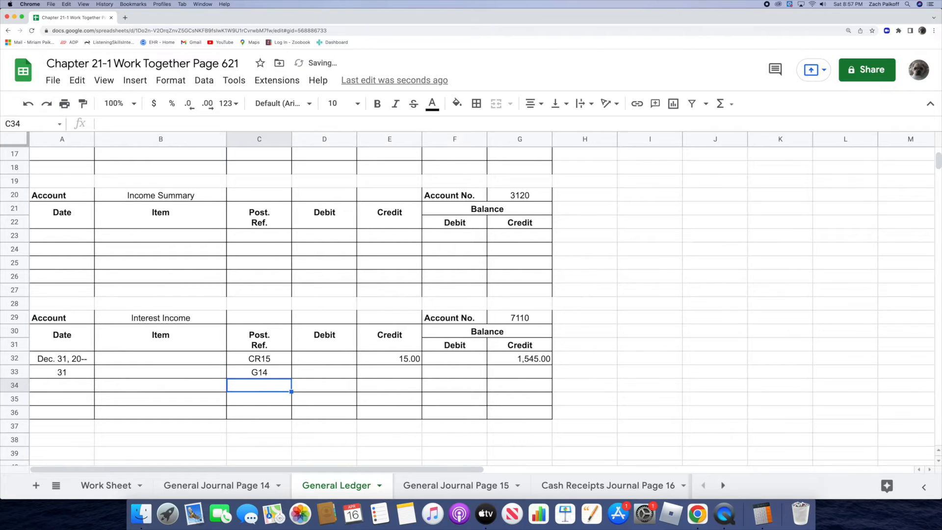
# Enter a credit of 60 for the Interest Income posting and calculate its credit balance with the formula =G32+E33.
pyautogui.doubleClick(378, 372)
pyautogui.write('60')
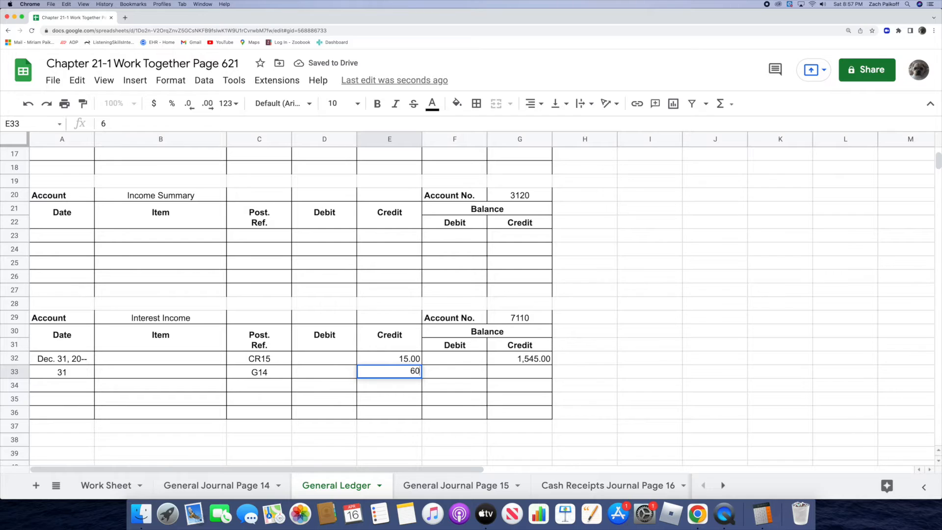
pyautogui.press('Return')
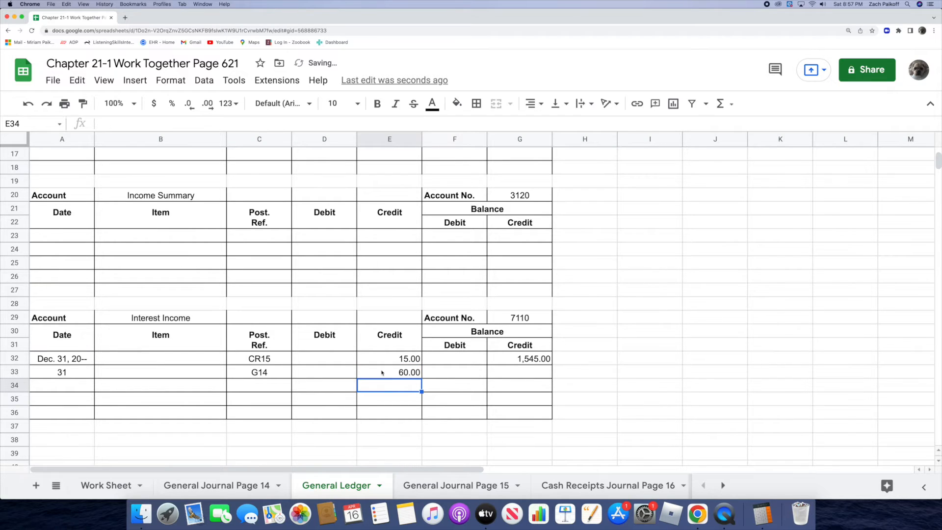
pyautogui.doubleClick(512, 372)
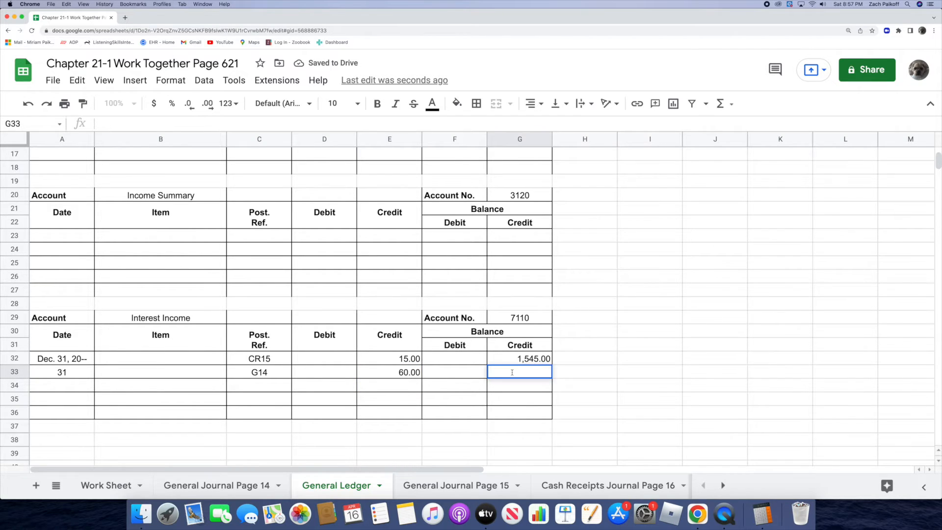
pyautogui.write('=')
pyautogui.click(497, 360)
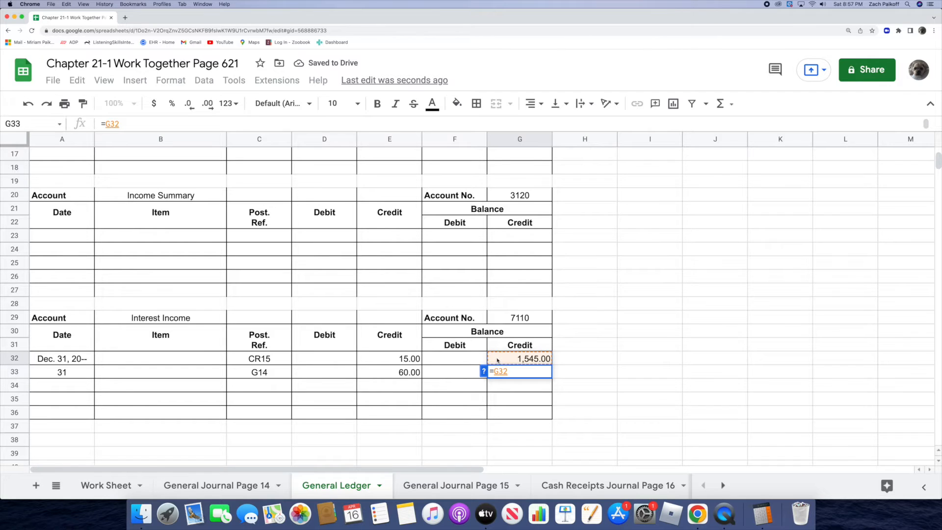
pyautogui.write('+')
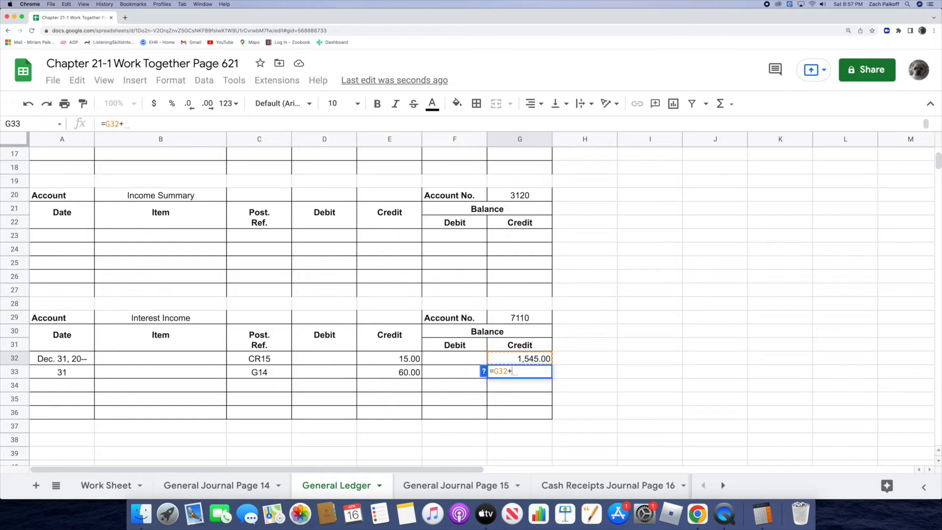
pyautogui.click(378, 373)
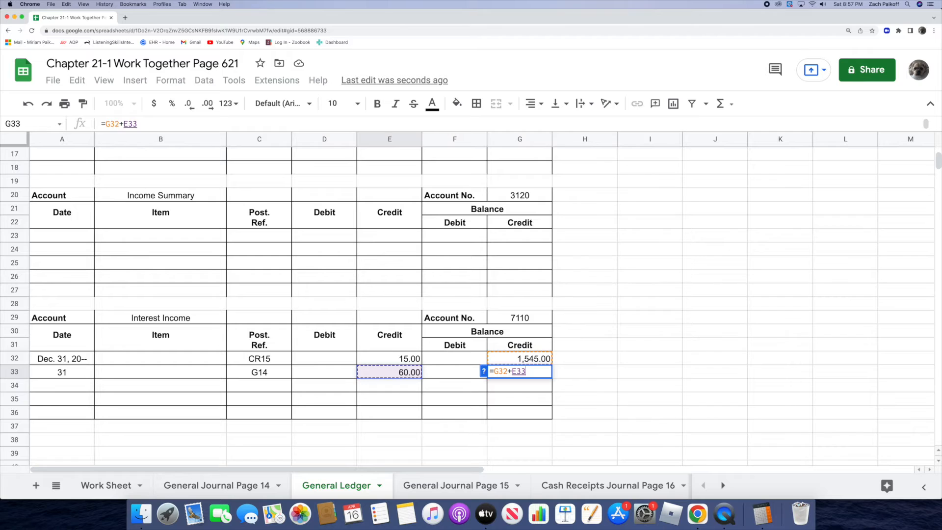
pyautogui.press('Return')
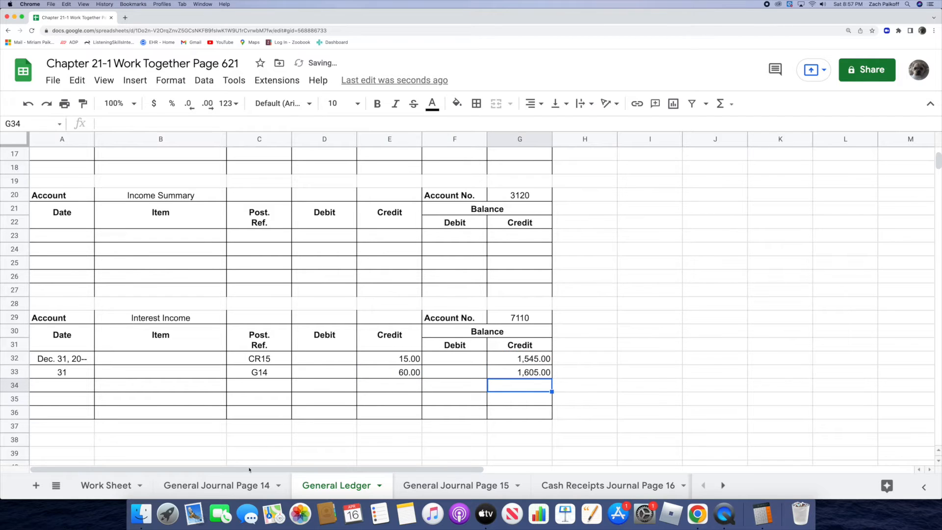
# Enter posting reference 7110 for the Interest Income line on General Journal Page 14.
pyautogui.click(237, 487)
pyautogui.doubleClick(333, 221)
pyautogui.write('7110')
pyautogui.press('Return')
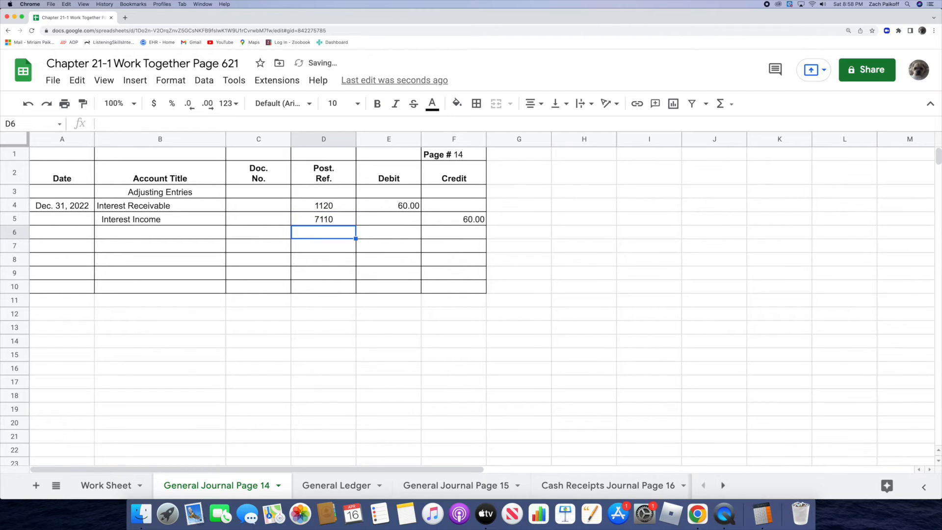
# Add the heading Closing Entries in the Account Title column, leaving one blank row below the adjusting entry.
pyautogui.click(159, 246)
pyautogui.write('C')
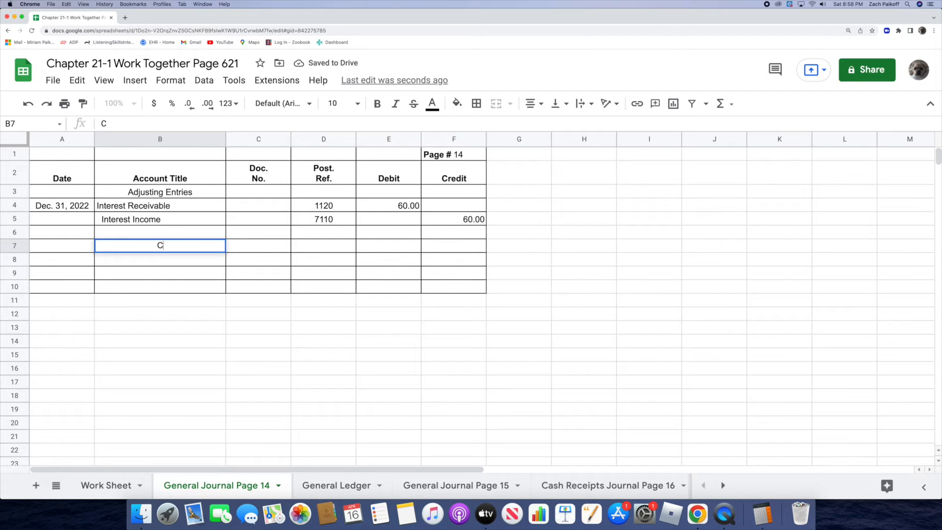
pyautogui.write('losing Entries')
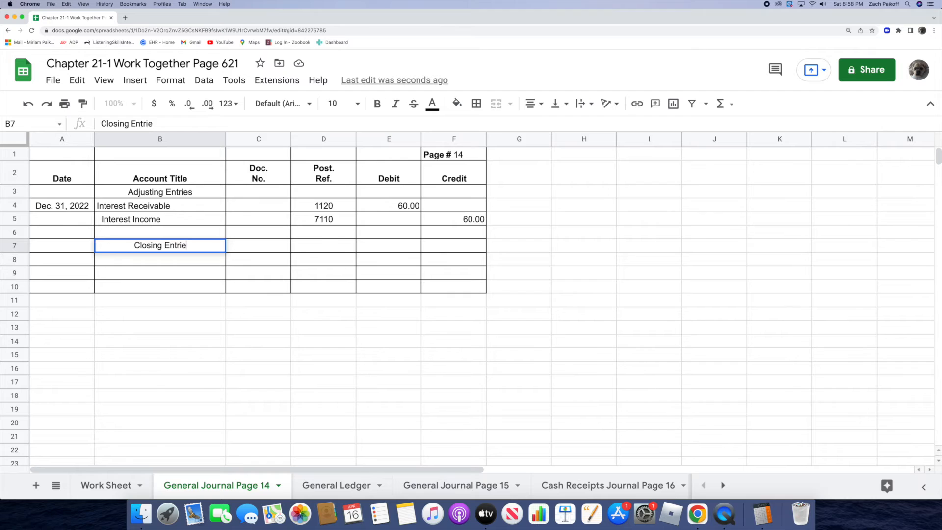
pyautogui.press('Return')
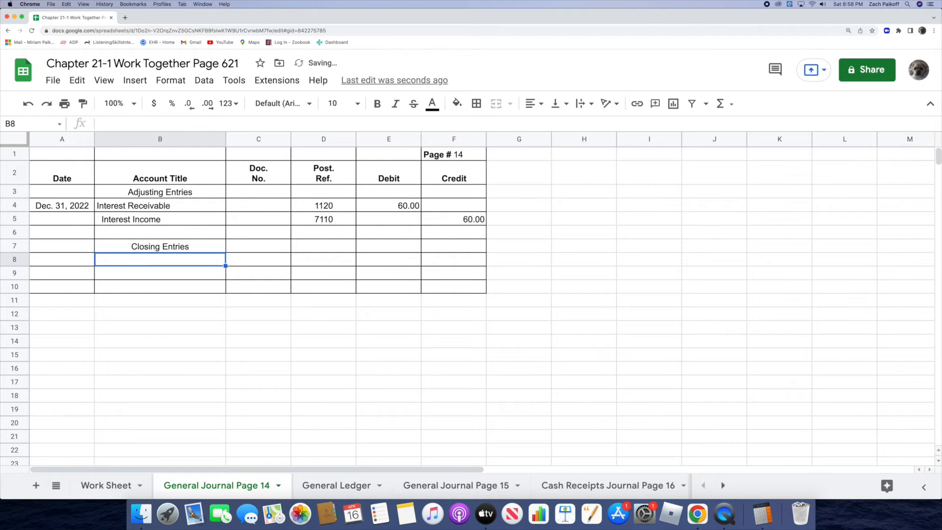
# Record the closing entry's debit line with date Dec. 31, account title Interest Income and a debit of 1605.
pyautogui.doubleClick(79, 259)
pyautogui.write('D')
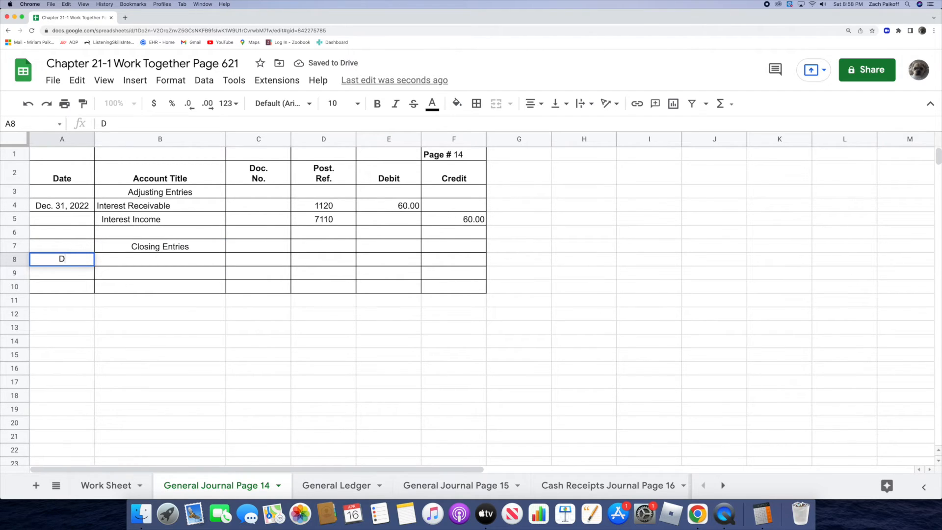
pyautogui.write('ec. 31')
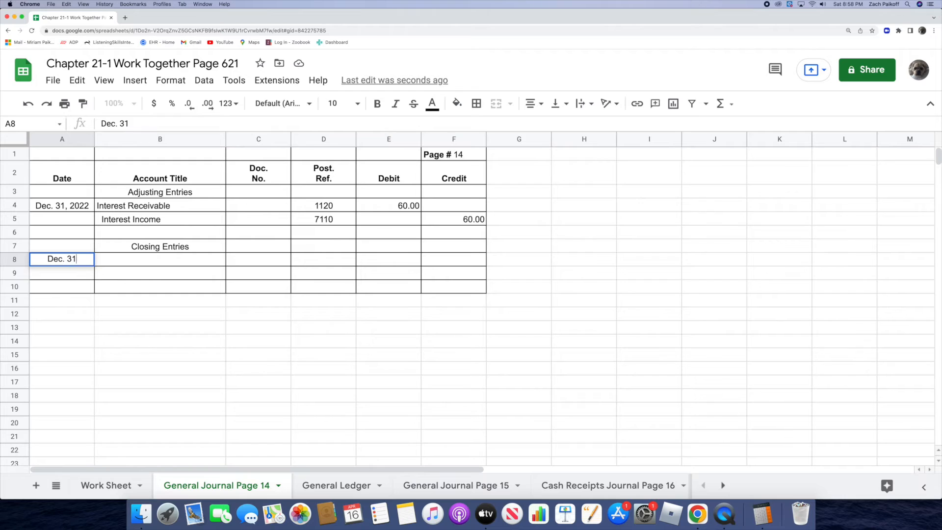
pyautogui.press('Return')
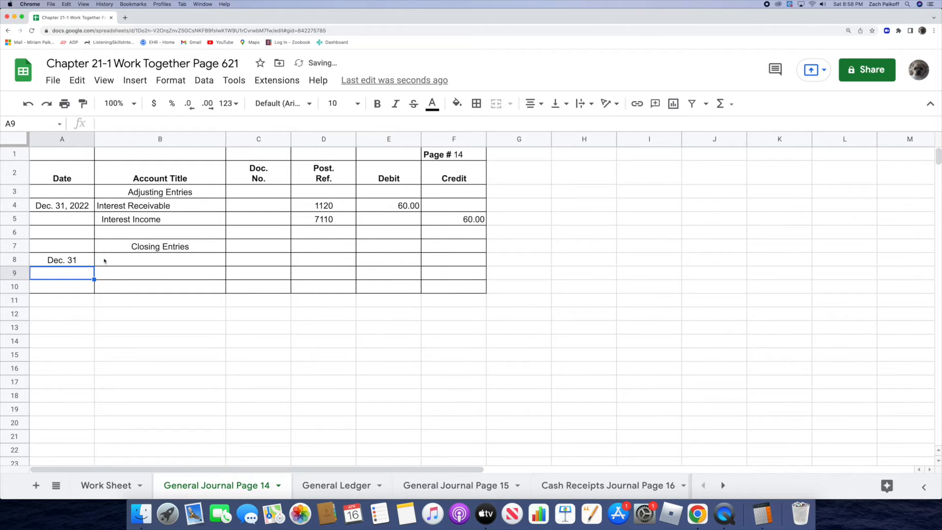
pyautogui.doubleClick(105, 259)
pyautogui.write('Inter')
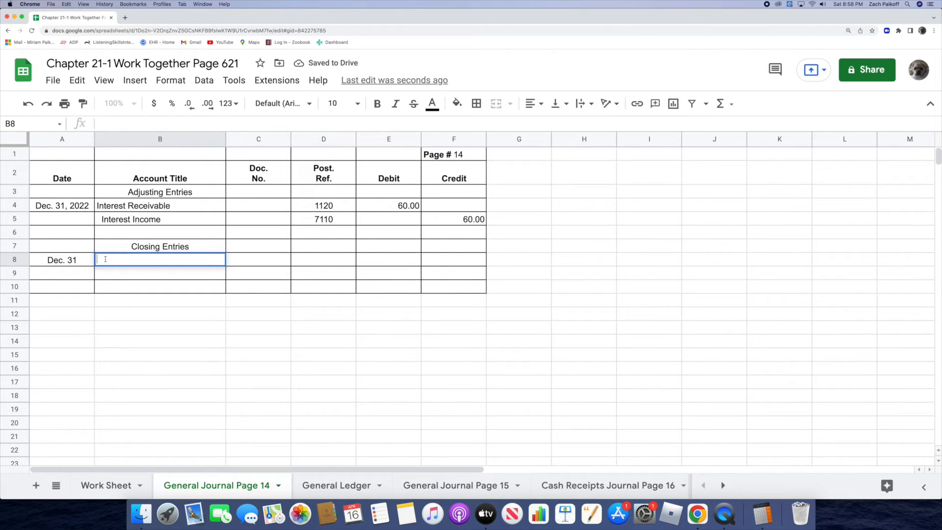
pyautogui.write('est Income')
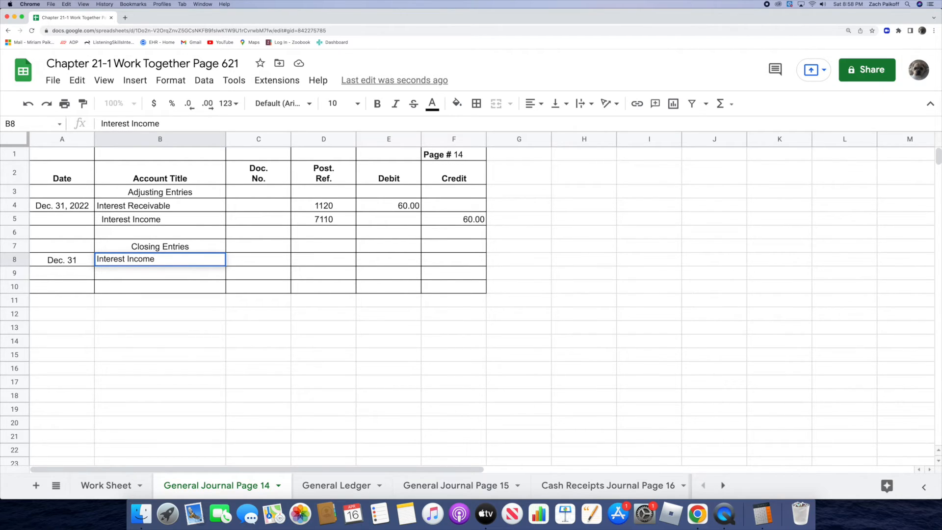
pyautogui.press('Return')
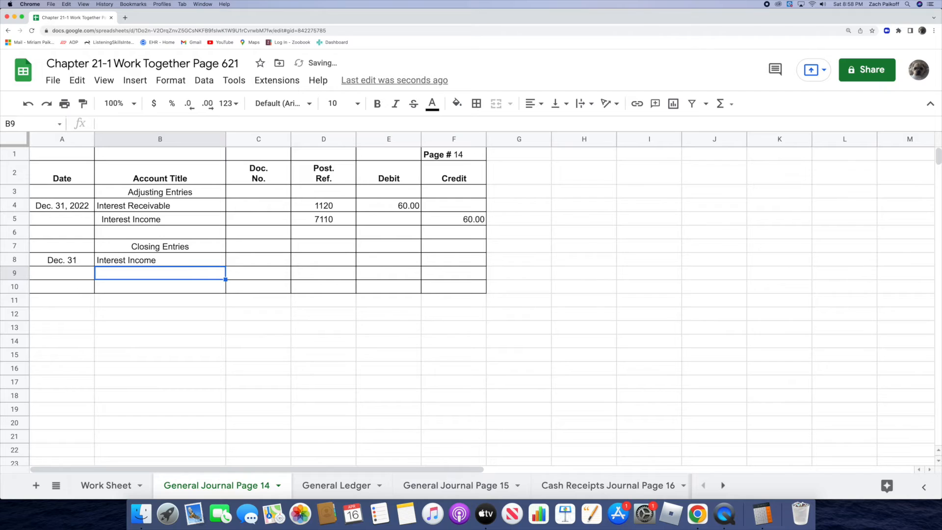
pyautogui.click(361, 261)
pyautogui.write('1,6')
pyautogui.write('05')
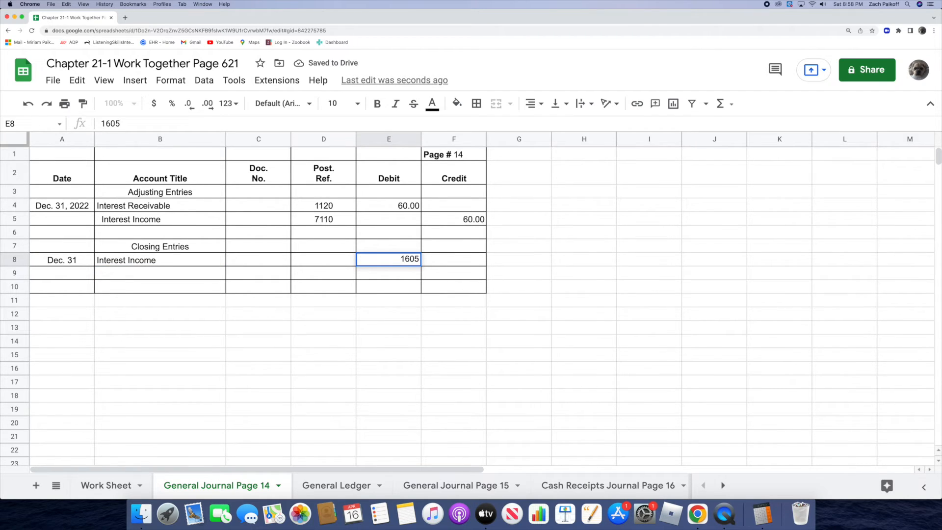
pyautogui.press('Return')
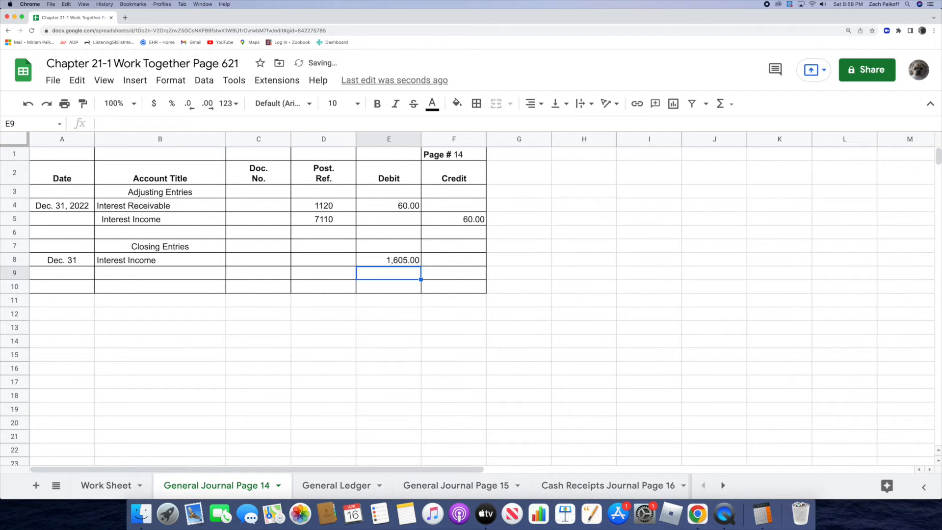
# Record the closing entry's credit line with an indented Income Summary title and a credit of 1605.
pyautogui.click(200, 274)
pyautogui.write('Income ')
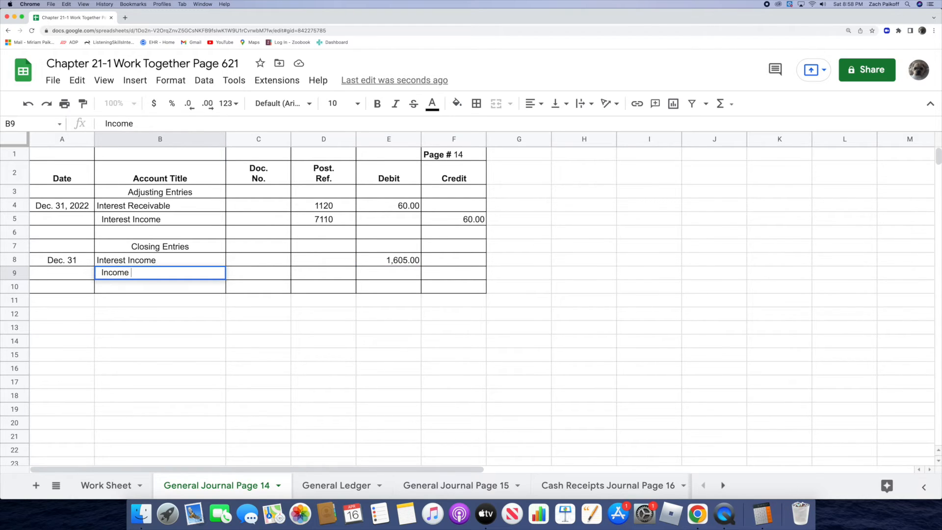
pyautogui.write('Summary')
pyautogui.press('Return')
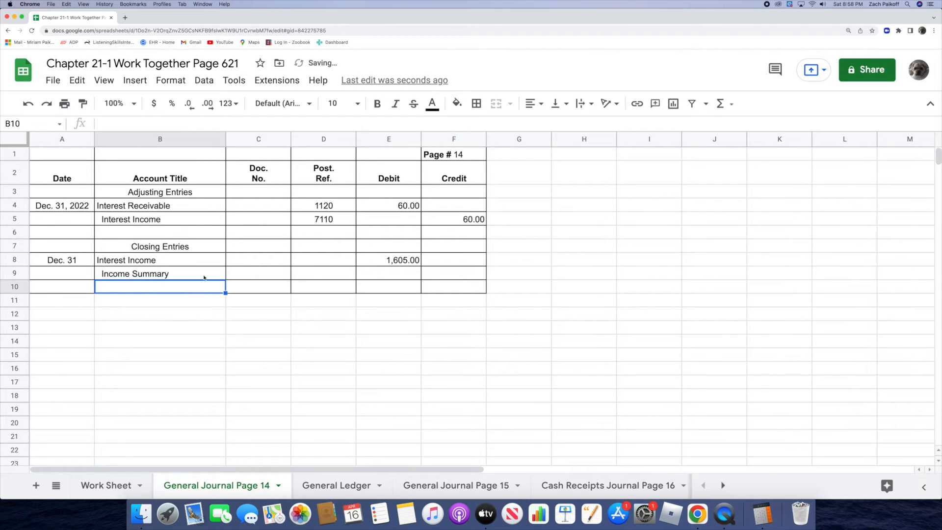
pyautogui.click(426, 274)
pyautogui.write('1605')
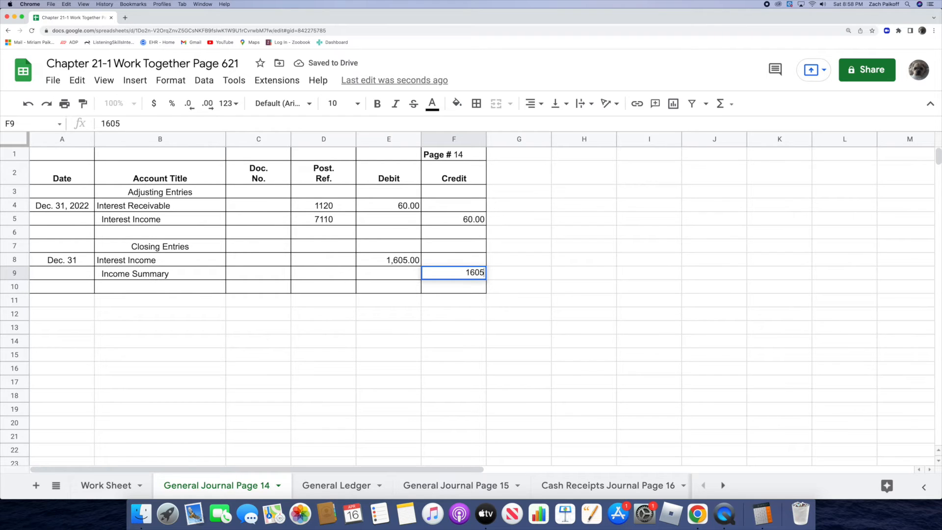
pyautogui.press('Return')
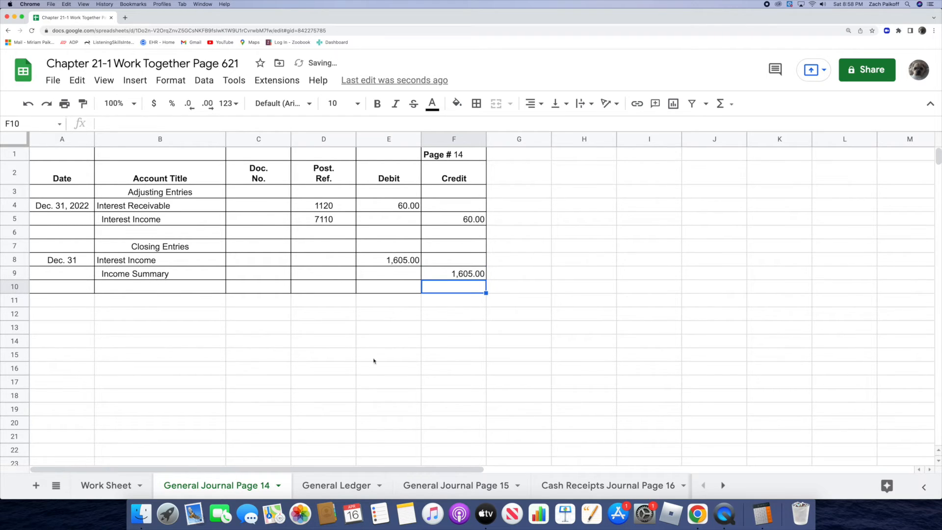
# Start the closing posting in the General Ledger's Interest Income account with date 31 and posting reference G14.
pyautogui.click(305, 488)
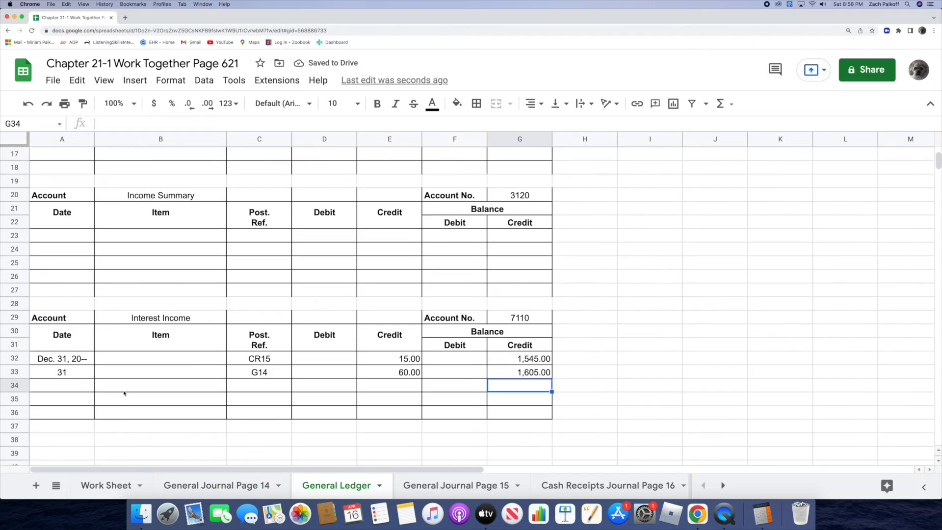
pyautogui.click(83, 385)
pyautogui.write('31')
pyautogui.press('Return')
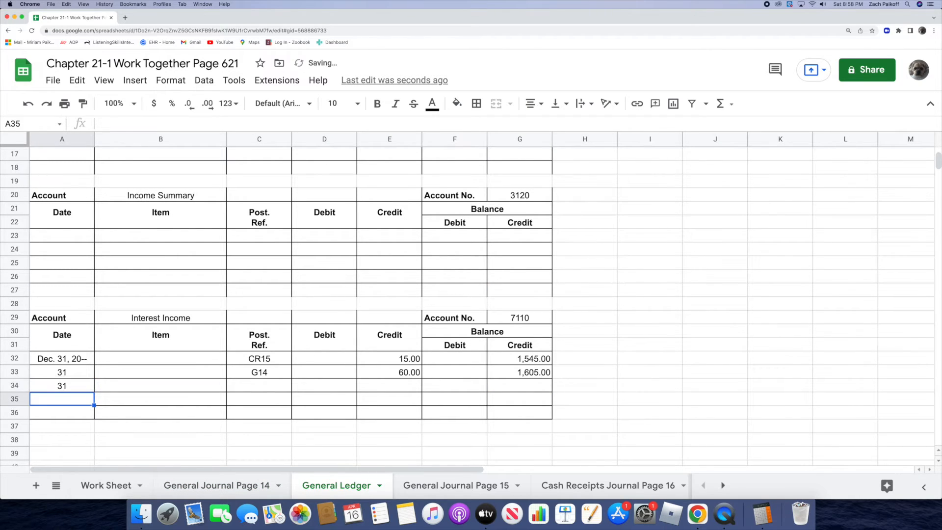
pyautogui.doubleClick(248, 385)
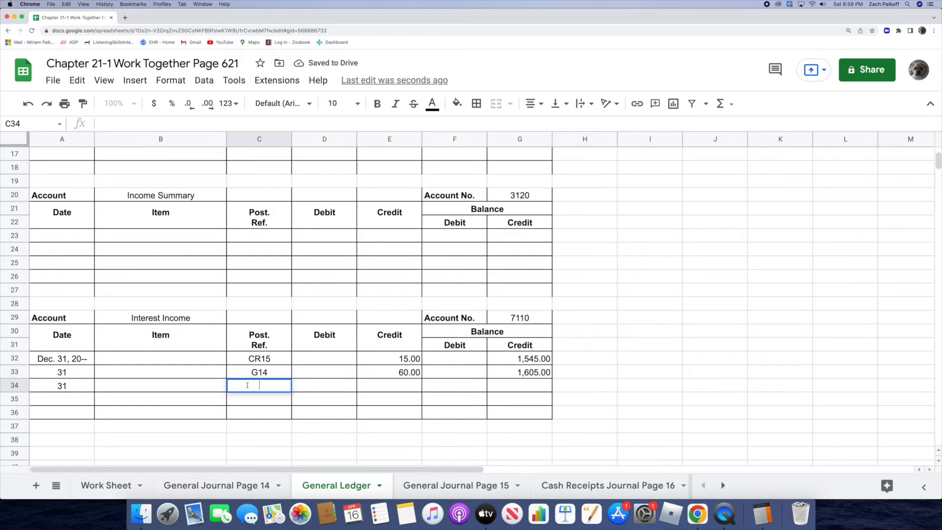
pyautogui.write('G14')
pyautogui.press('Return')
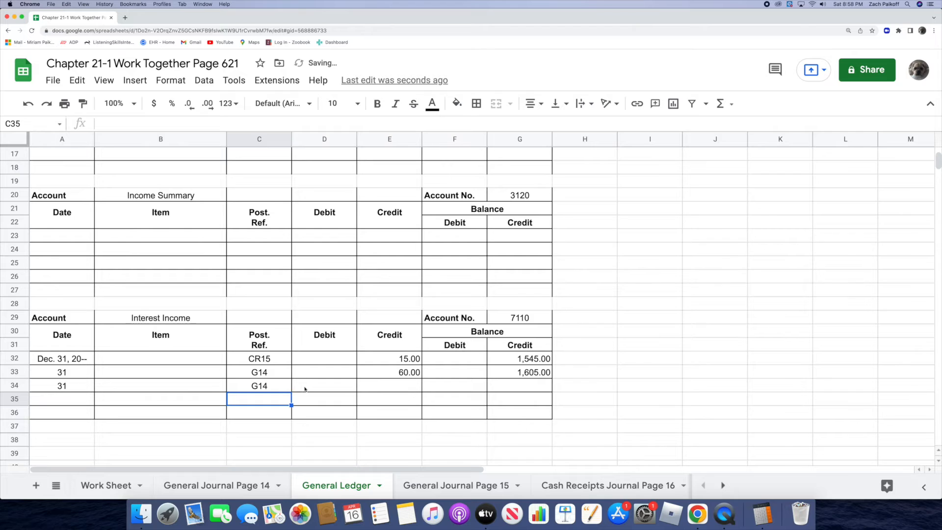
# Complete the Interest Income closing posting in the General Ledger with a debit of 1605 and 0 in both balance columns.
pyautogui.doubleClick(304, 387)
pyautogui.write('1605')
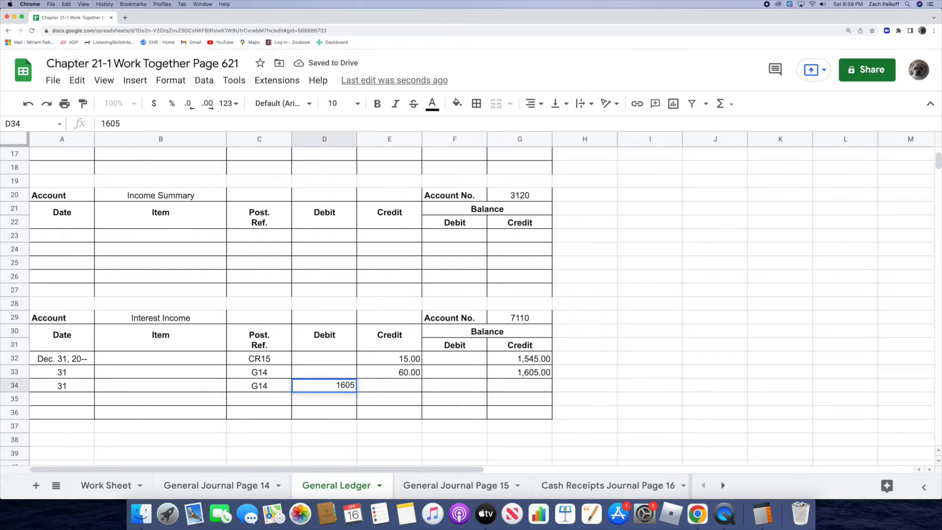
pyautogui.press('Return')
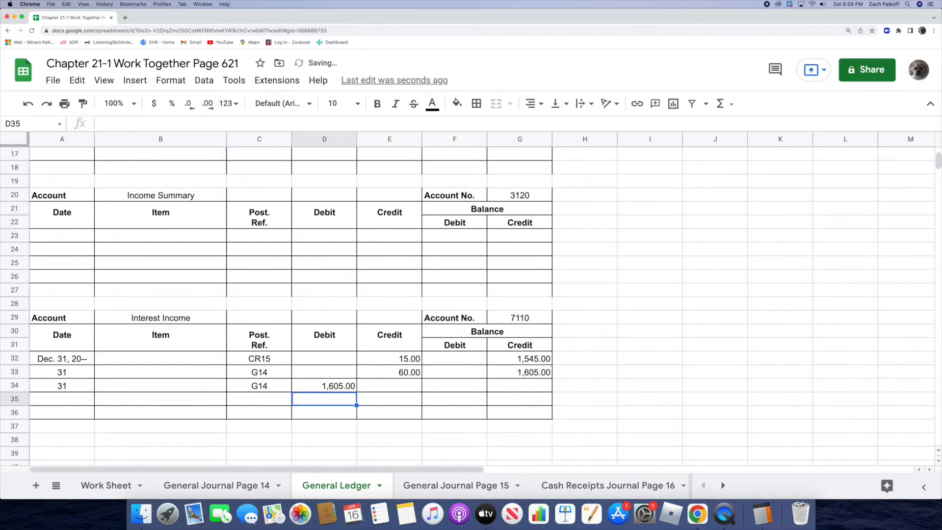
pyautogui.doubleClick(437, 386)
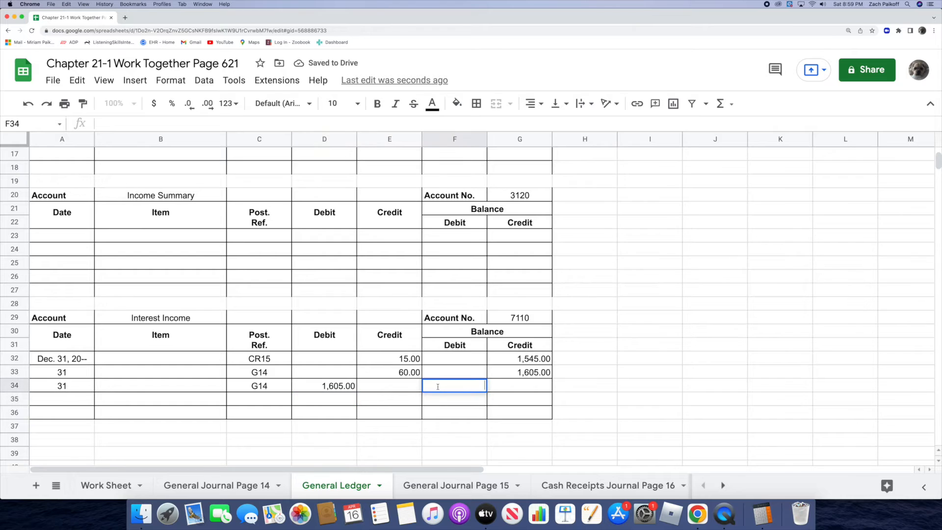
pyautogui.write('0')
pyautogui.press('Return')
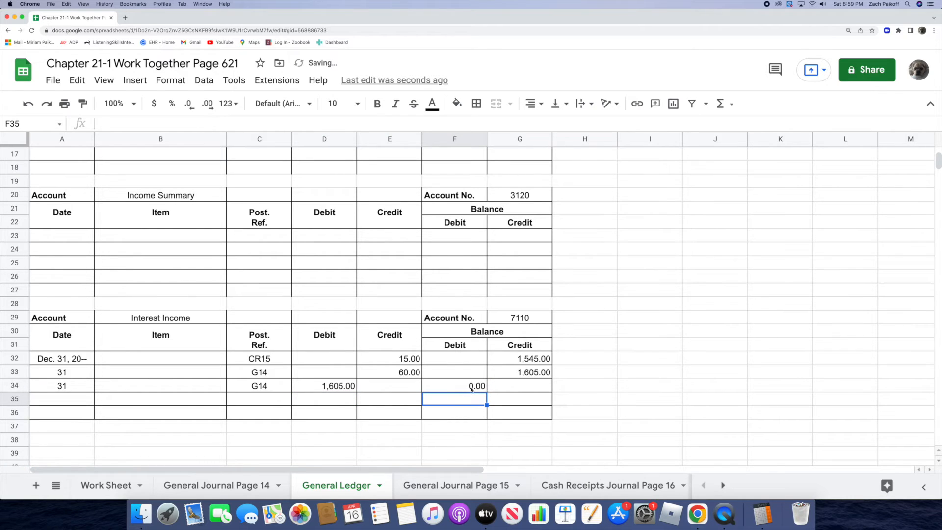
pyautogui.click(505, 384)
pyautogui.write('0')
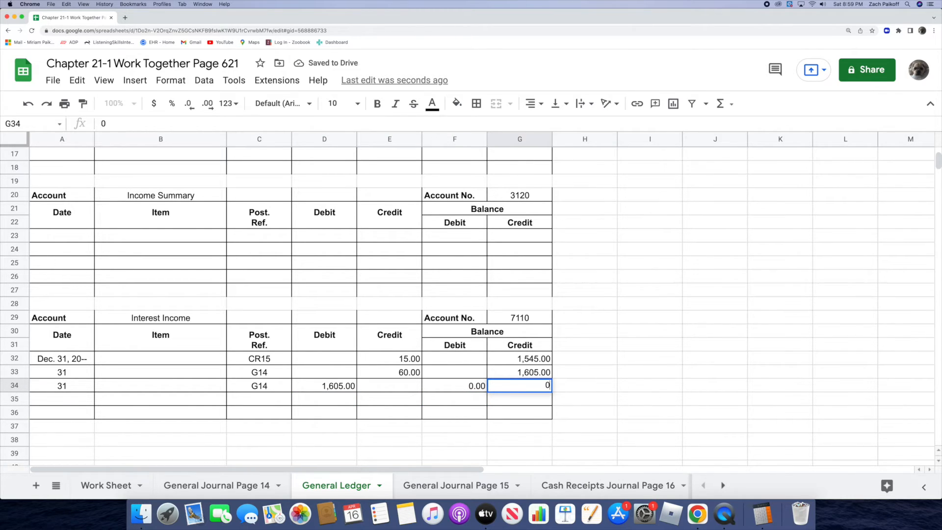
pyautogui.press('Return')
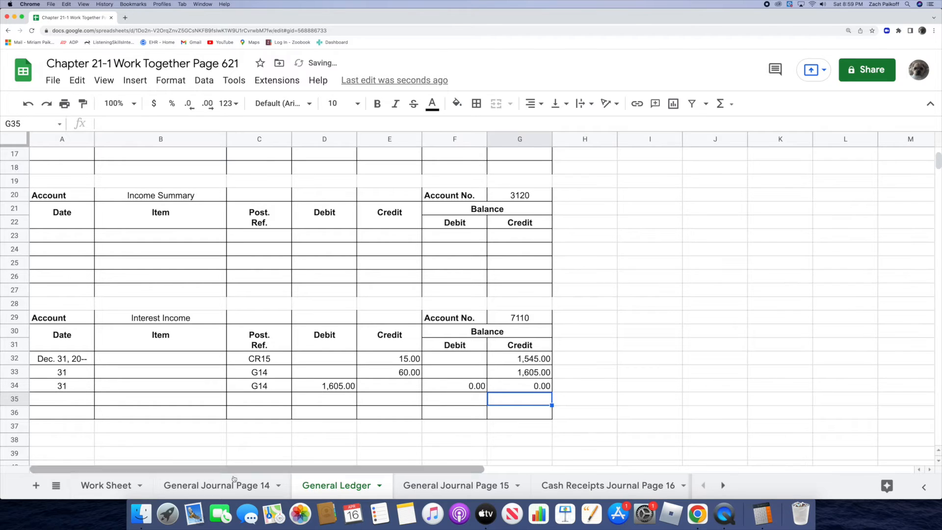
# Enter posting reference 7110 for the Interest Income closing entry line on General Journal Page 14.
pyautogui.click(235, 485)
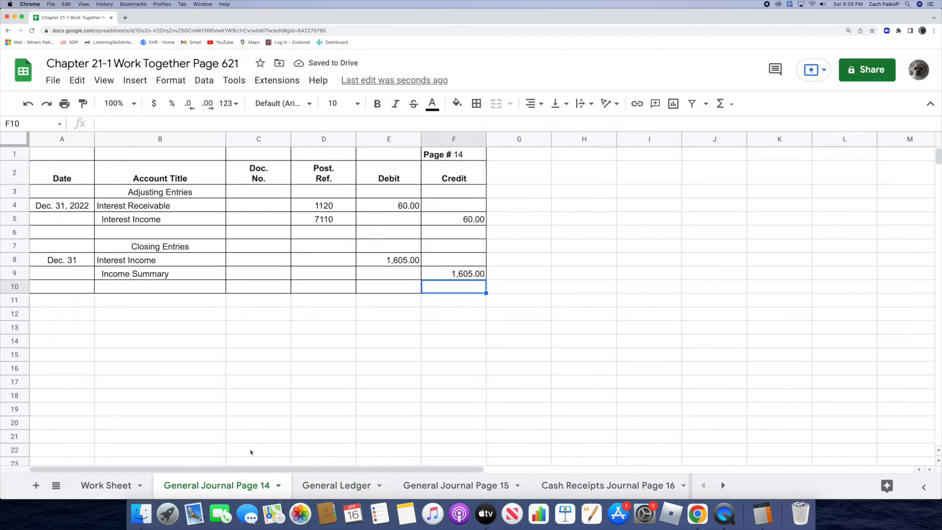
pyautogui.click(320, 258)
pyautogui.write('7110')
pyautogui.press('Return')
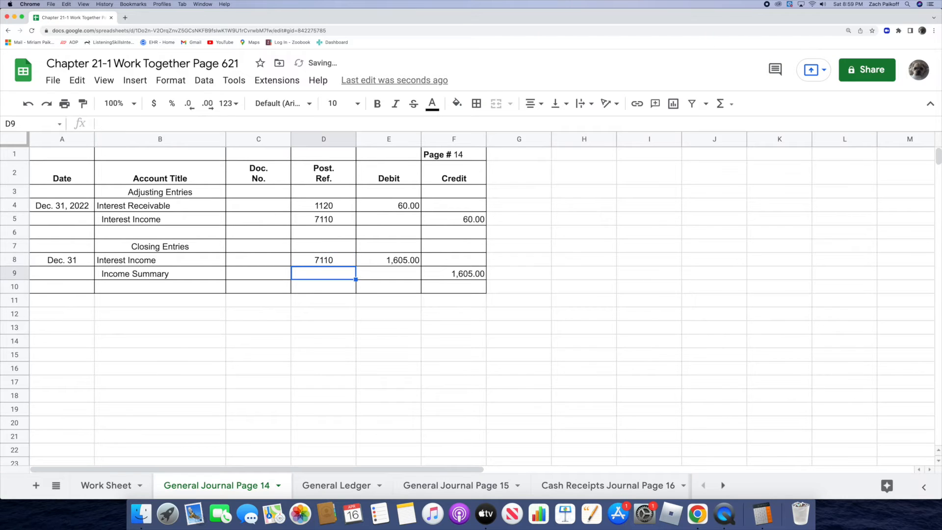
# Start the closing posting in the General Ledger's Income Summary account with date Dec. 31, 2022 and posting reference G14.
pyautogui.click(302, 490)
pyautogui.click(88, 235)
pyautogui.doubleClick(83, 237)
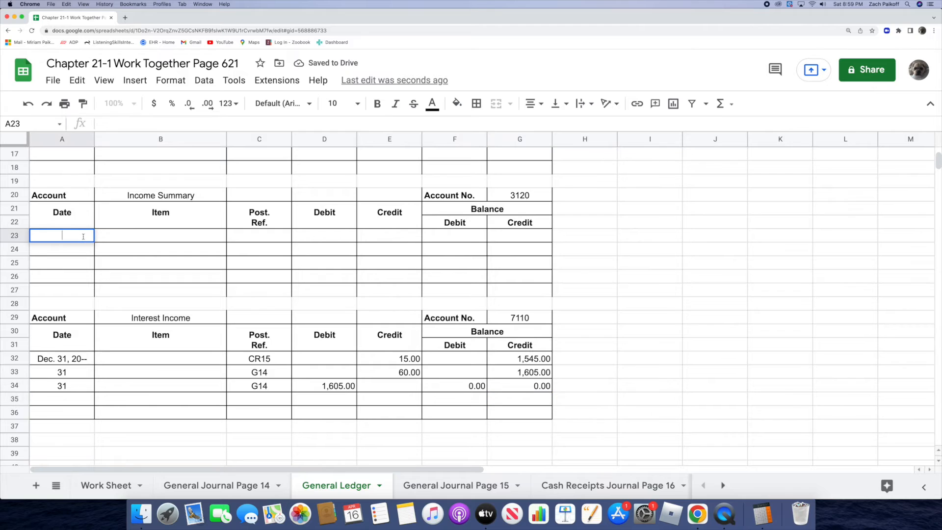
pyautogui.write('Dec. 31, ')
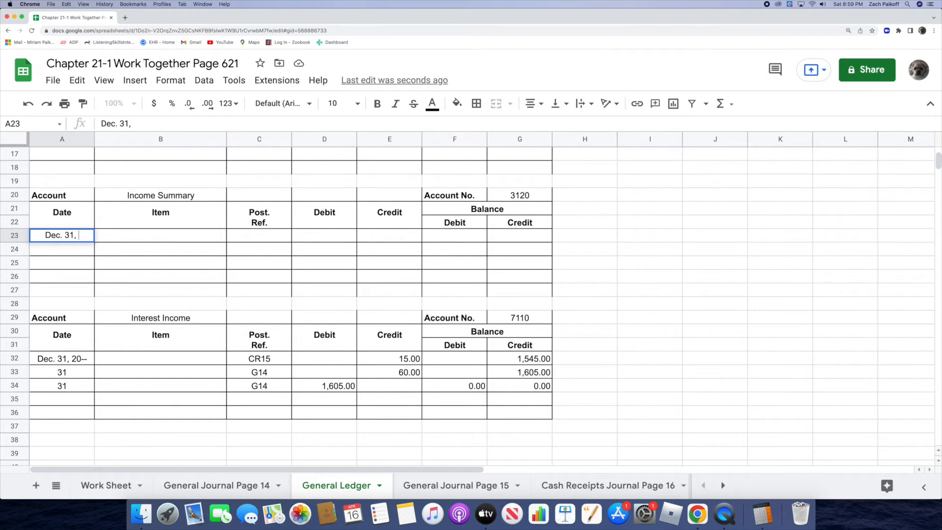
pyautogui.write('2022')
pyautogui.press('Return')
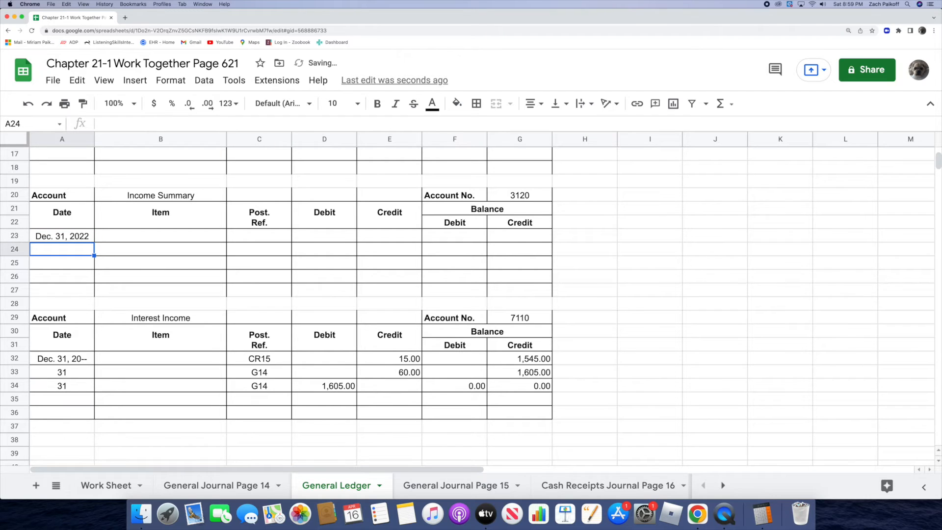
pyautogui.doubleClick(246, 238)
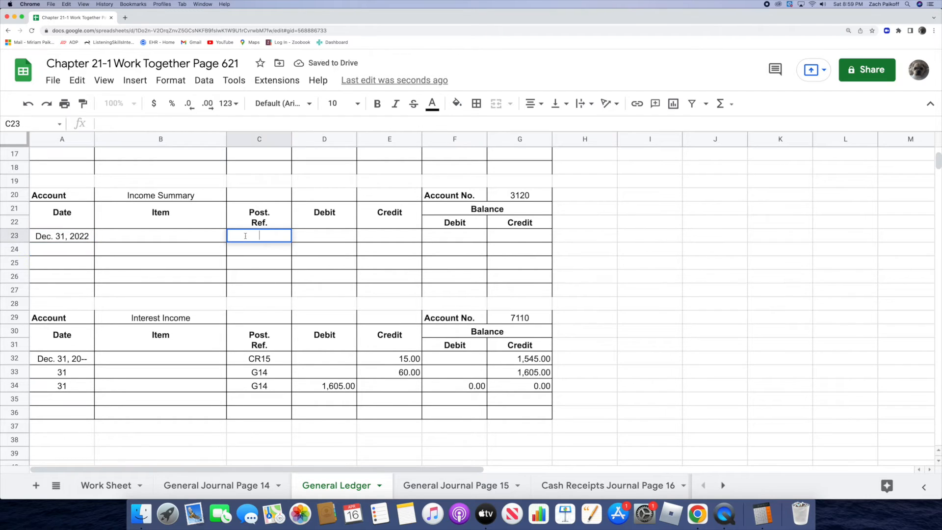
pyautogui.write('G14')
pyautogui.press('Return')
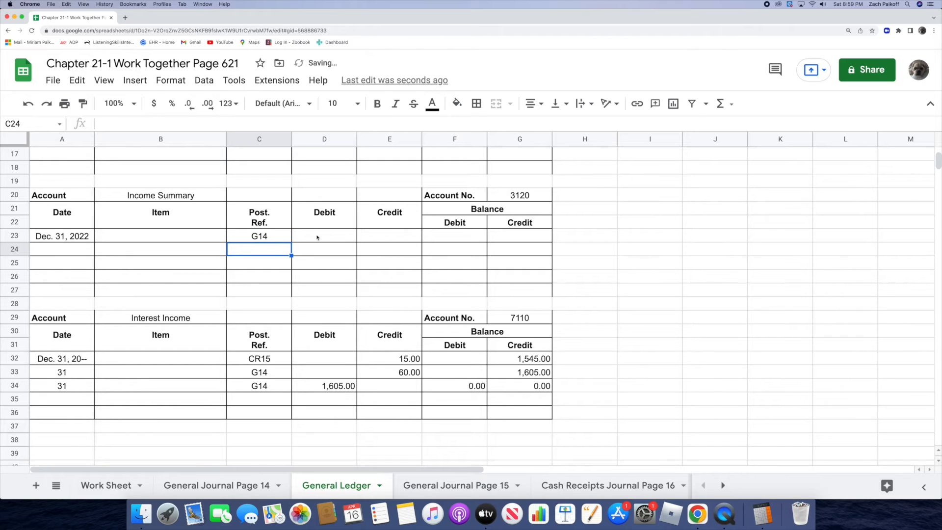
# Enter a credit of 1,605 and a credit balance of 1605 in the Income Summary account's G14 row.
pyautogui.click(375, 238)
pyautogui.write('1')
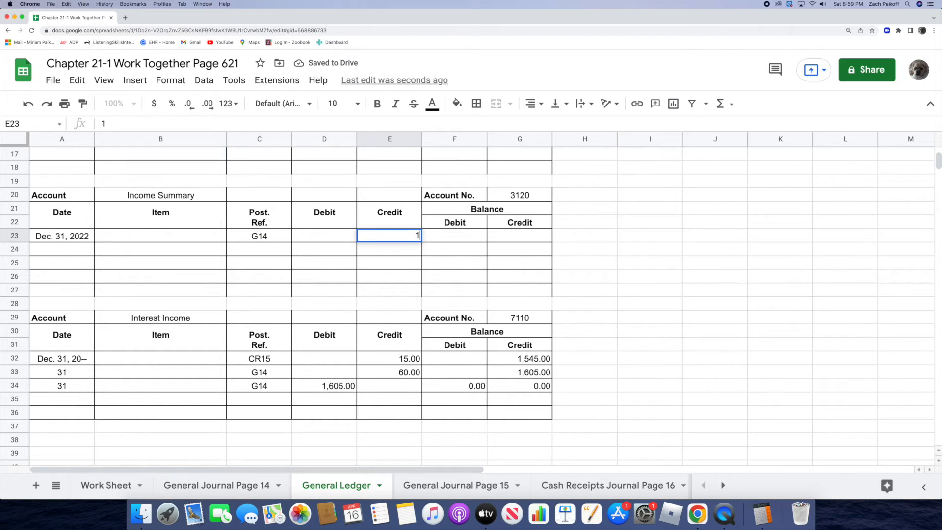
pyautogui.write(',605')
pyautogui.press('Return')
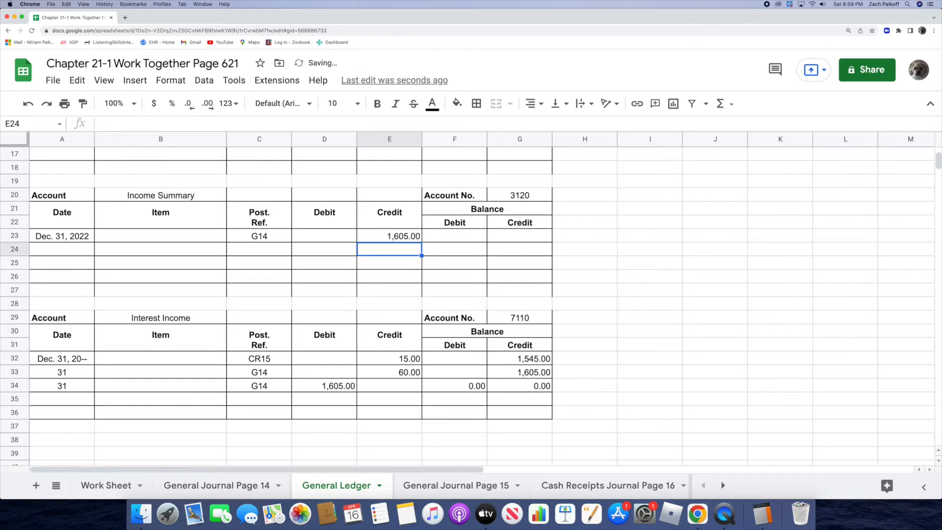
pyautogui.doubleClick(500, 240)
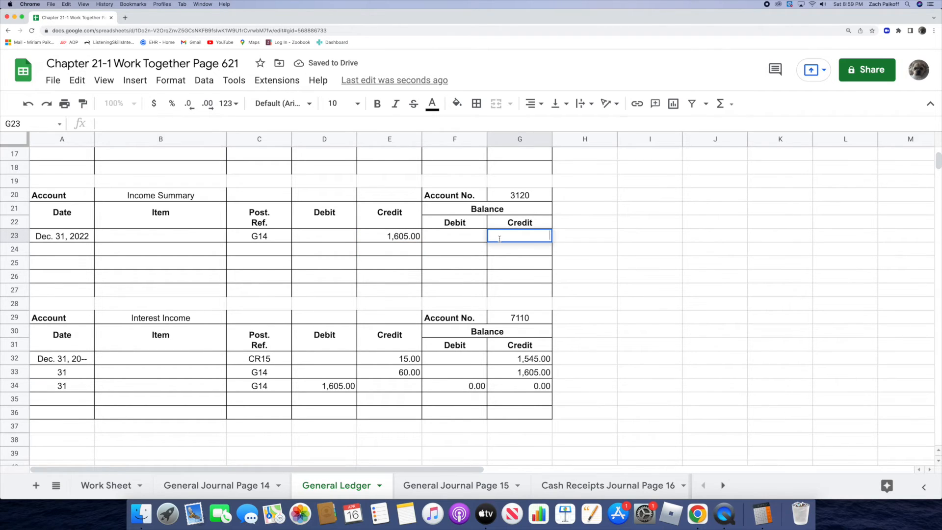
pyautogui.write('1605')
pyautogui.press('Return')
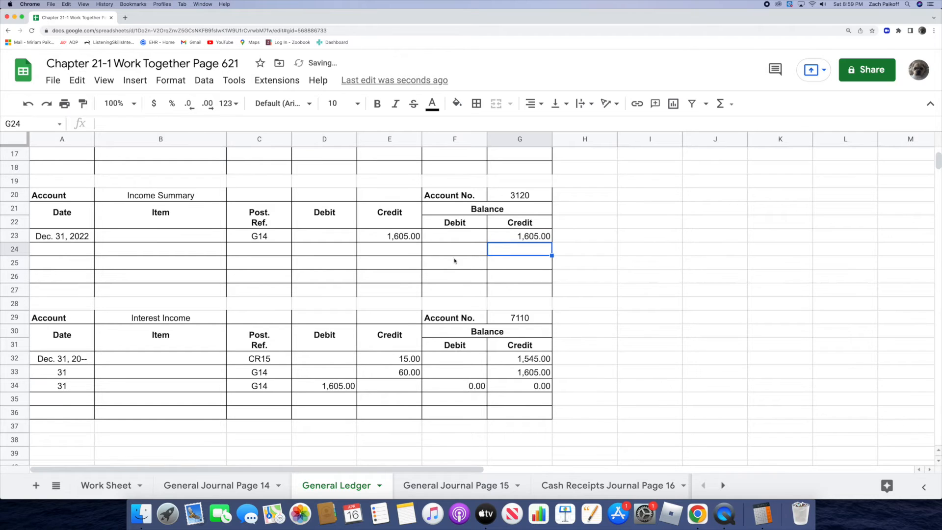
# Enter posting reference 3120 for the Income Summary closing entry line on General Journal Page 14.
pyautogui.click(218, 488)
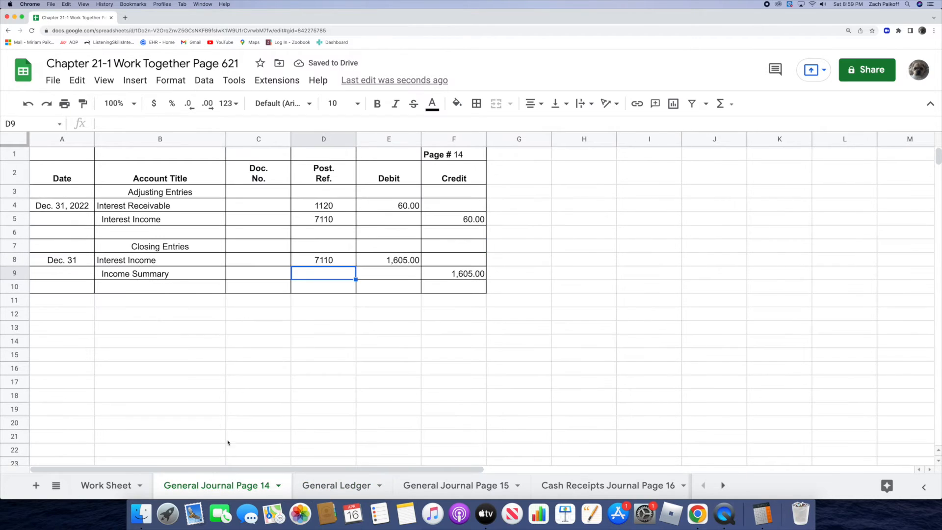
pyautogui.doubleClick(316, 272)
pyautogui.write('3120')
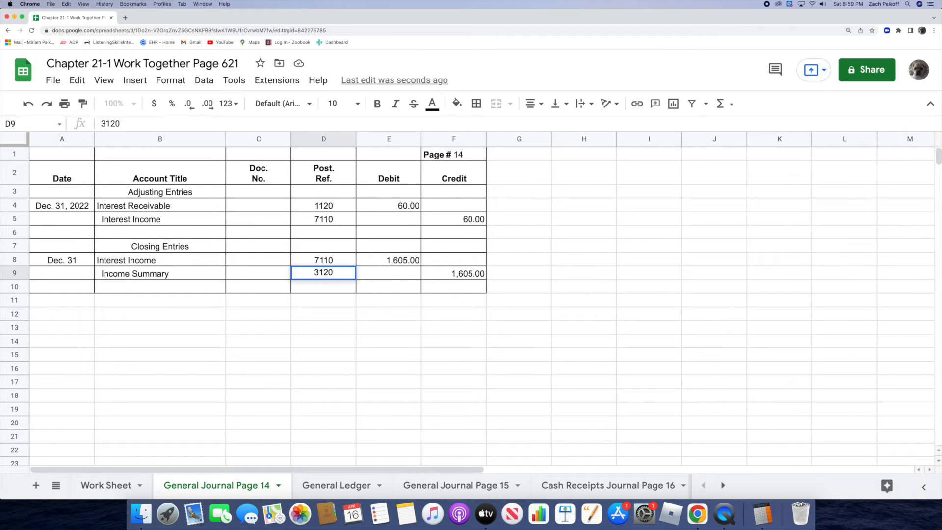
pyautogui.press('Return')
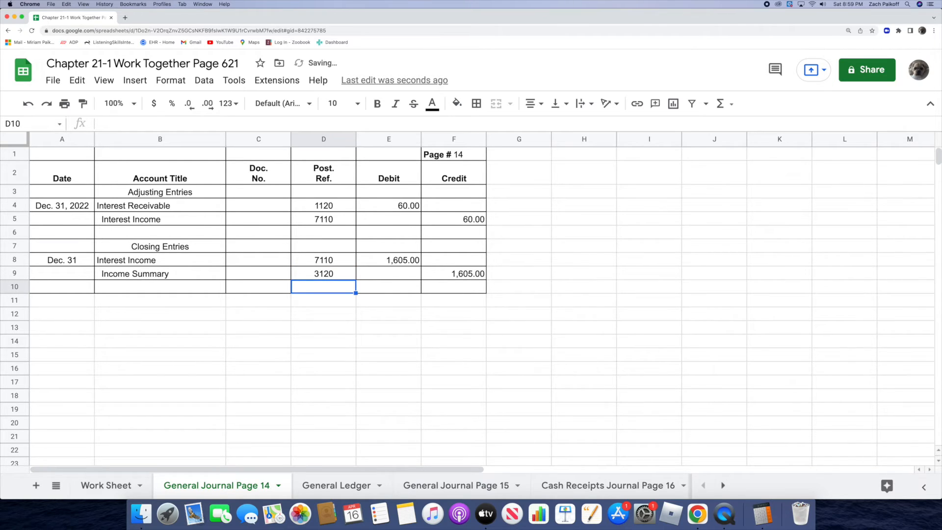
# Add the heading Reversing Entries in the first Account Title row of General Journal Page 15.
pyautogui.click(405, 487)
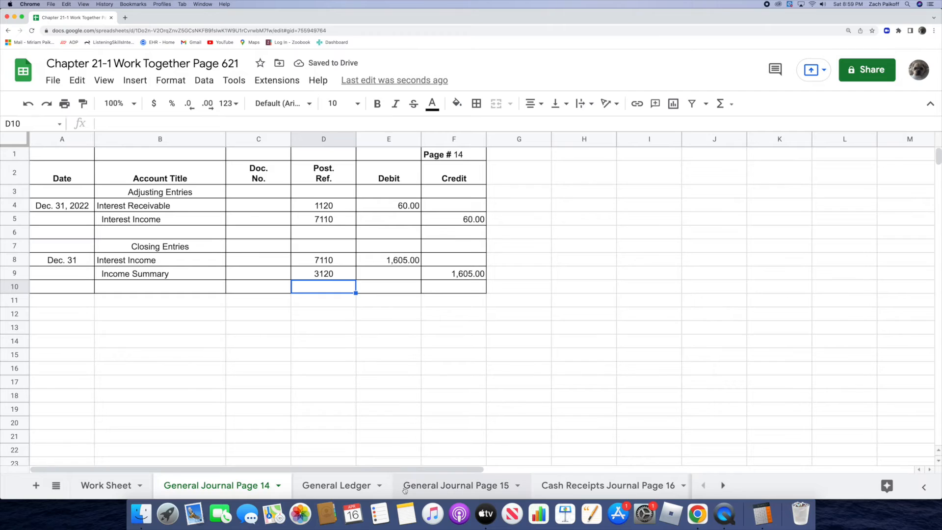
pyautogui.doubleClick(129, 194)
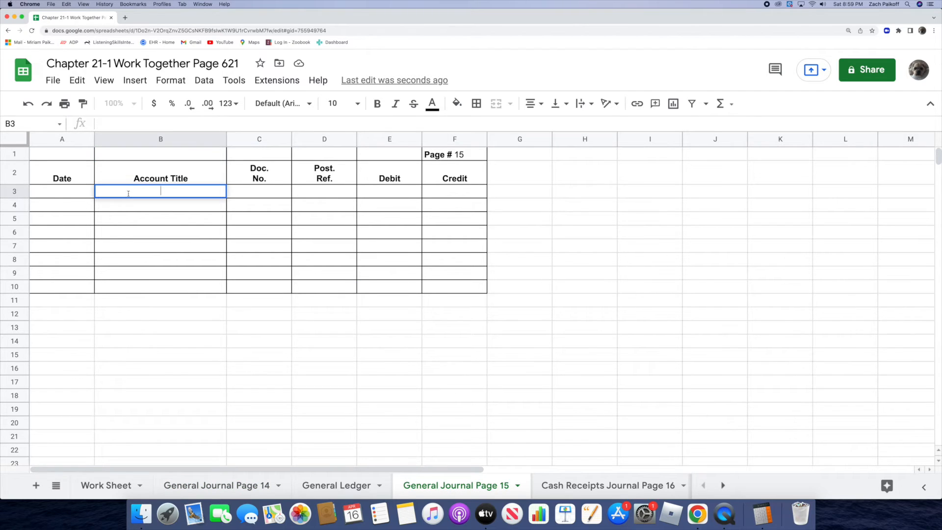
pyautogui.write('Reversing Entries')
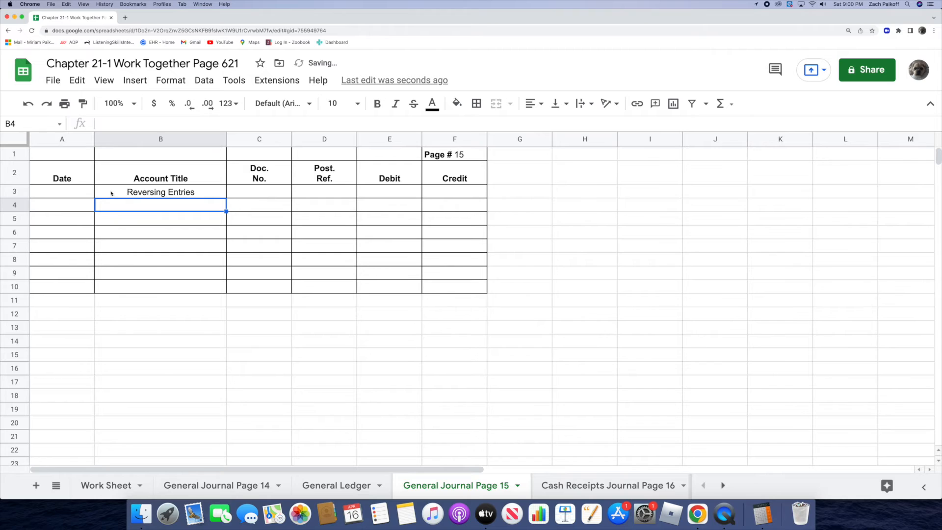
# Record the reversing entry's debit line with date Jan. 1, 2022, account title Interest Income and a debit of 60.
pyautogui.doubleClick(81, 205)
pyautogui.write('Jan. ')
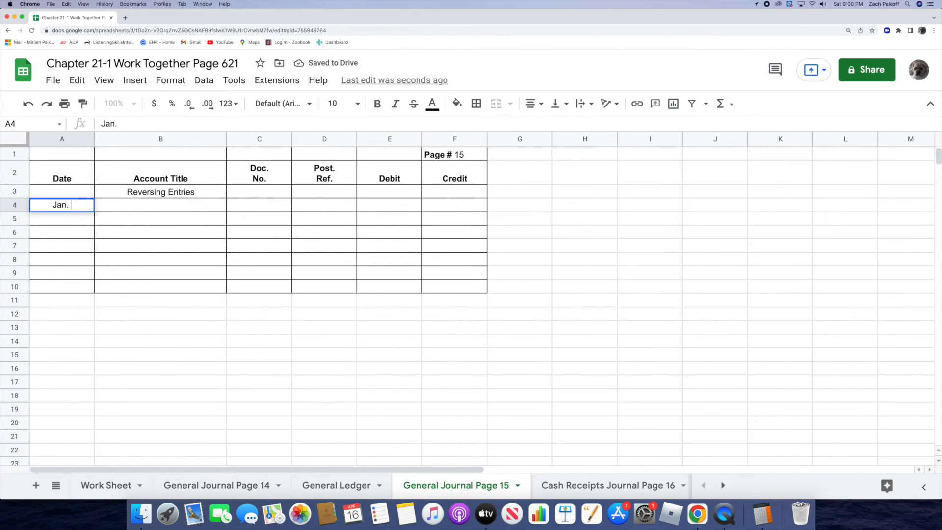
pyautogui.write('1, 2022')
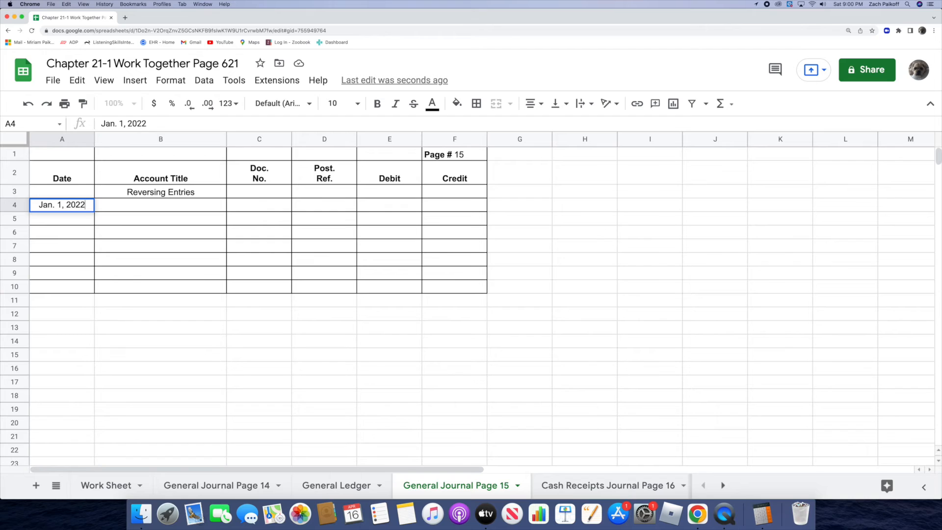
pyautogui.press('Return')
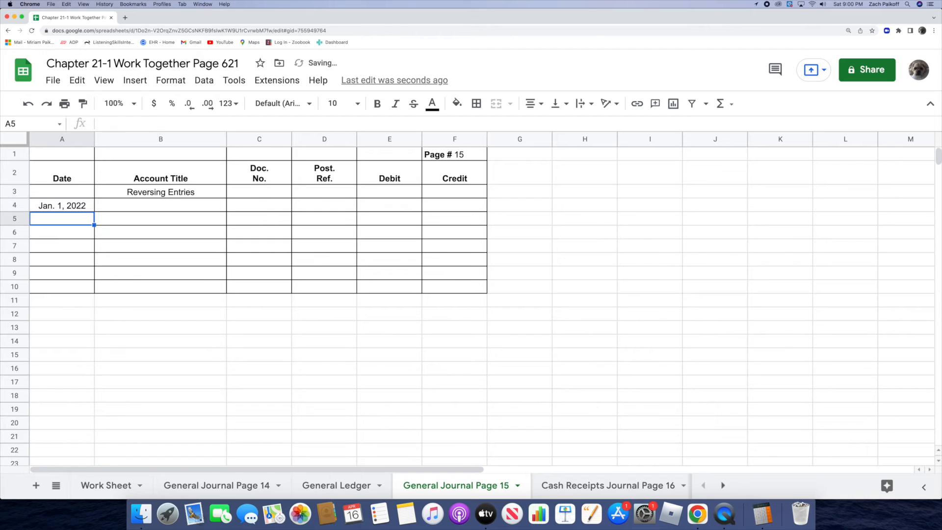
pyautogui.click(125, 208)
pyautogui.write('Interest')
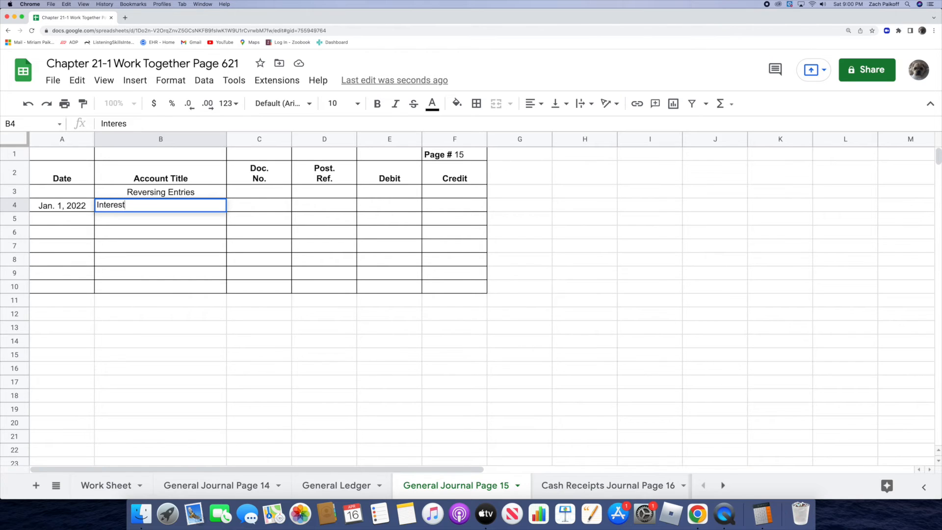
pyautogui.write(' Income')
pyautogui.press('Return')
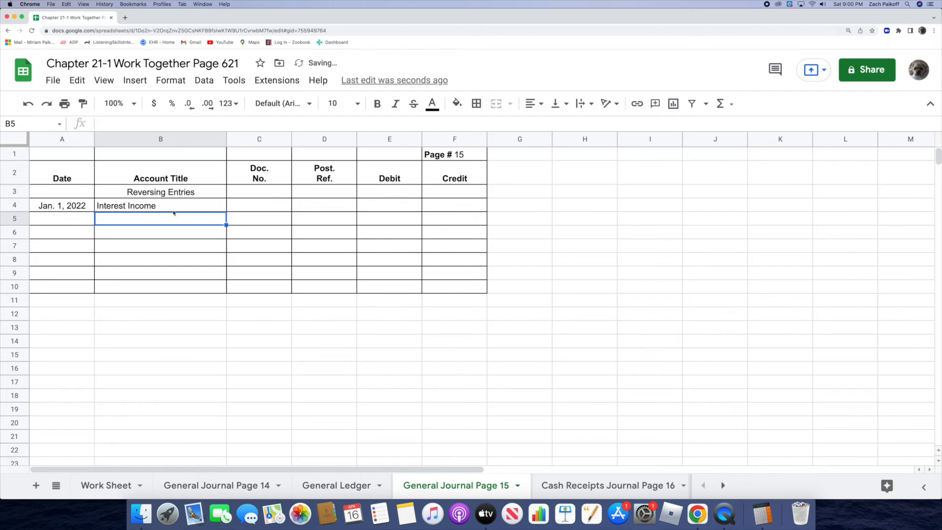
pyautogui.doubleClick(369, 206)
pyautogui.write('60')
pyautogui.press('Return')
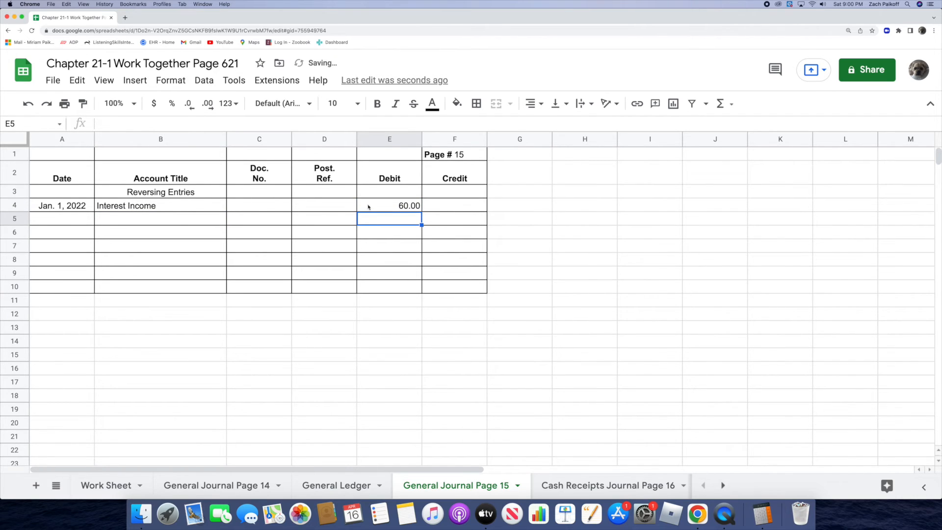
# Record the reversing entry's credit line with an indented Interest Receivable title and a credit of 60.
pyautogui.doubleClick(201, 219)
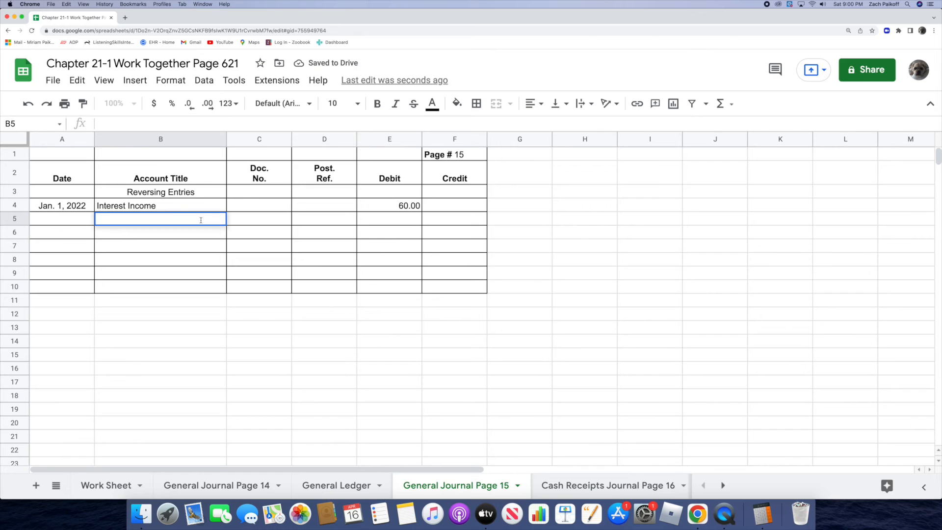
pyautogui.write('Interest Rece')
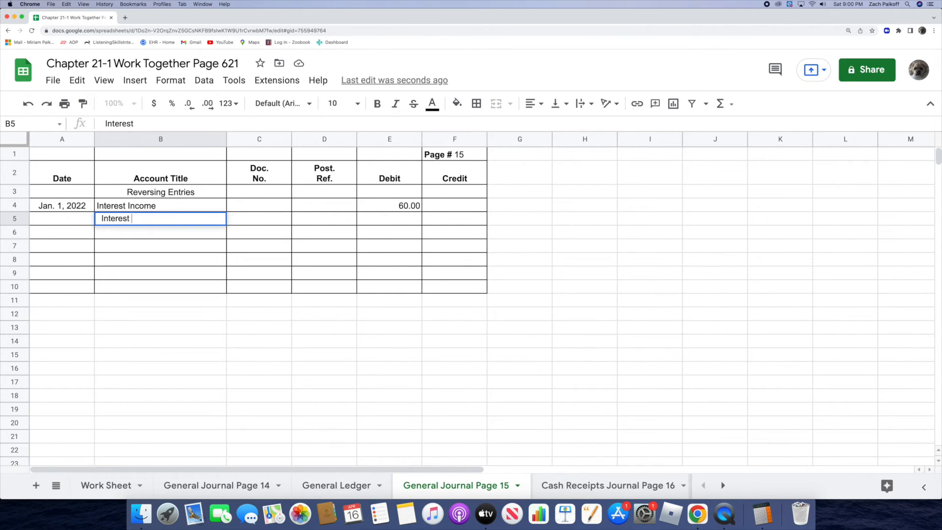
pyautogui.write('ivable')
pyautogui.press('Return')
pyautogui.click(437, 222)
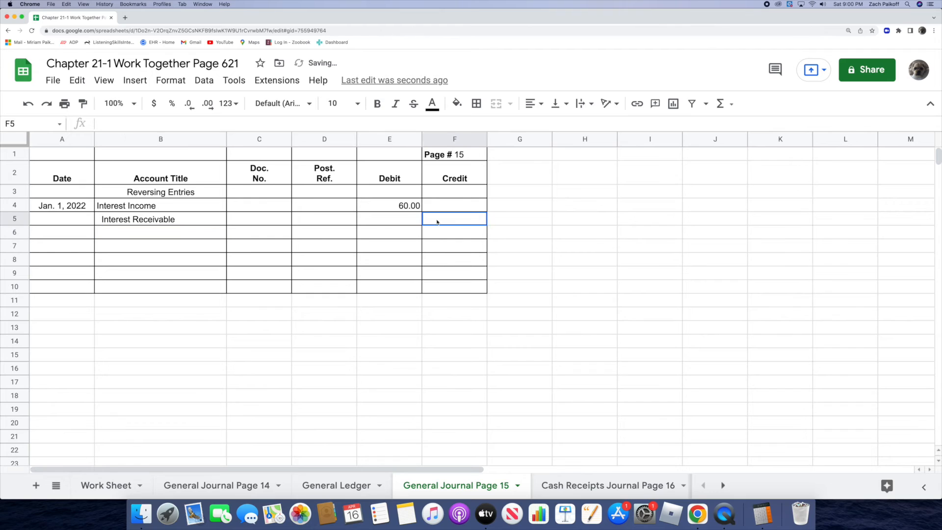
pyautogui.doubleClick(437, 220)
pyautogui.write('60')
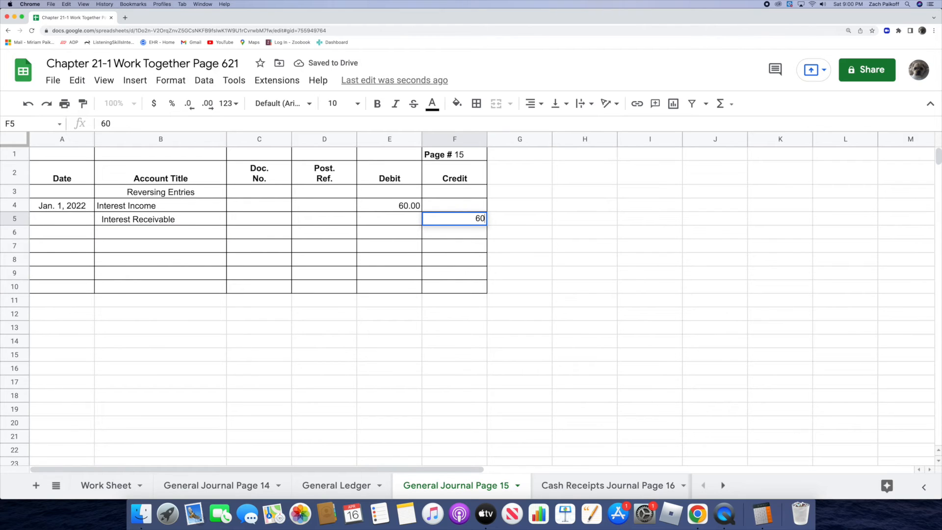
pyautogui.press('Return')
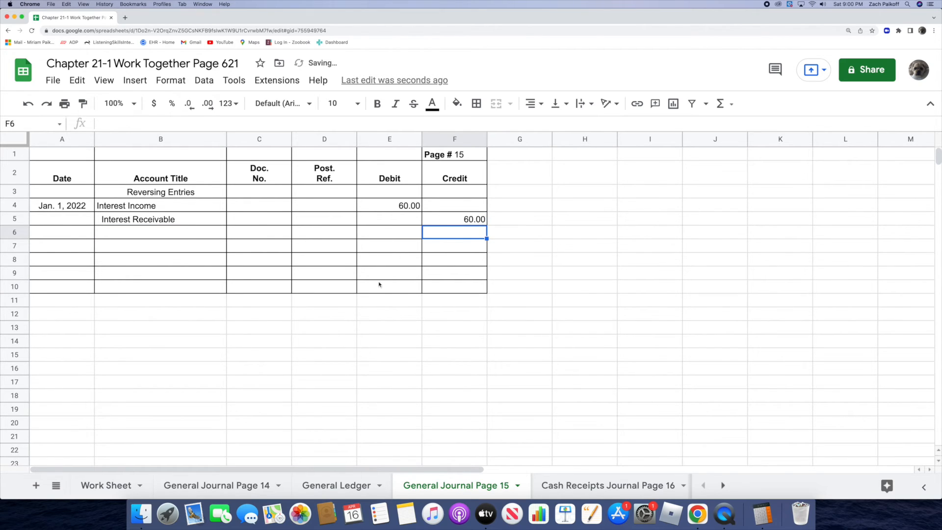
# Start the reversing posting in the General Ledger's Interest Income account with date Jan. 1 and posting reference G15.
pyautogui.click(336, 485)
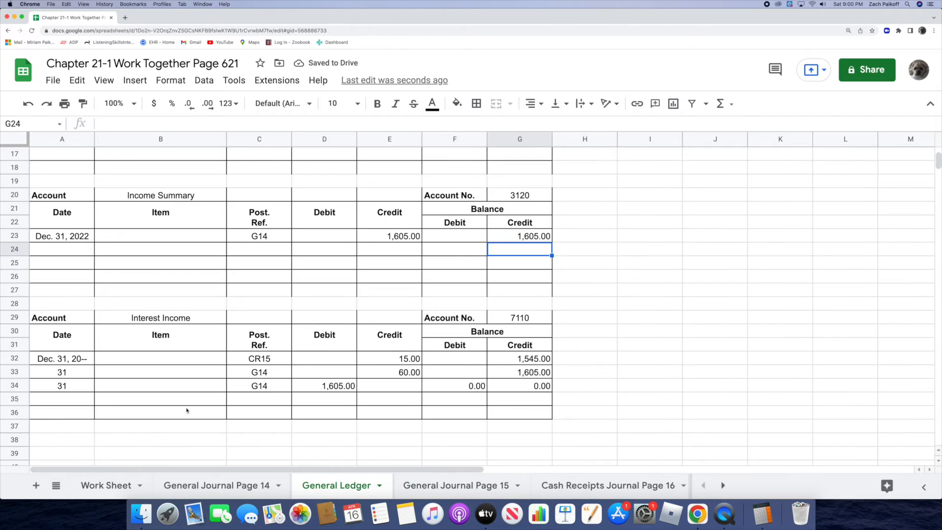
pyautogui.click(79, 400)
pyautogui.write('Jan. 1')
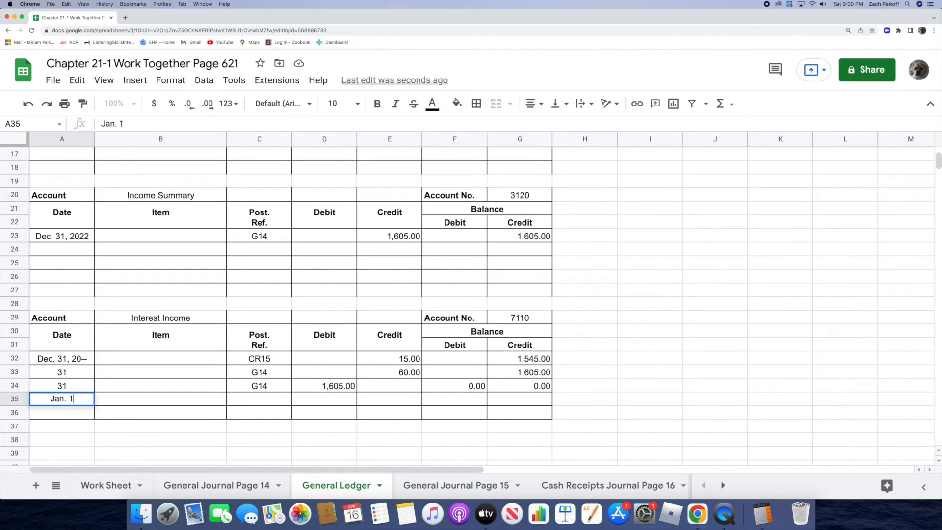
pyautogui.press('Return')
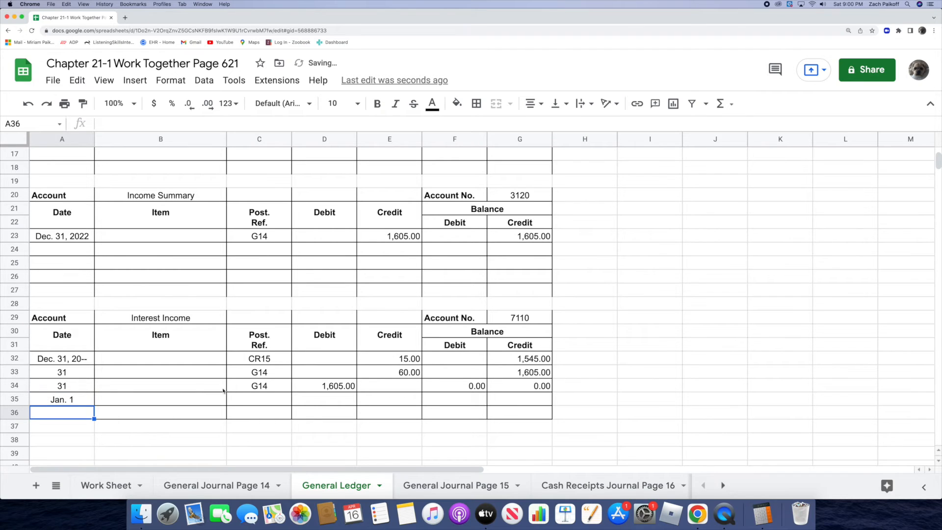
pyautogui.click(245, 401)
pyautogui.write('G15')
pyautogui.press('Return')
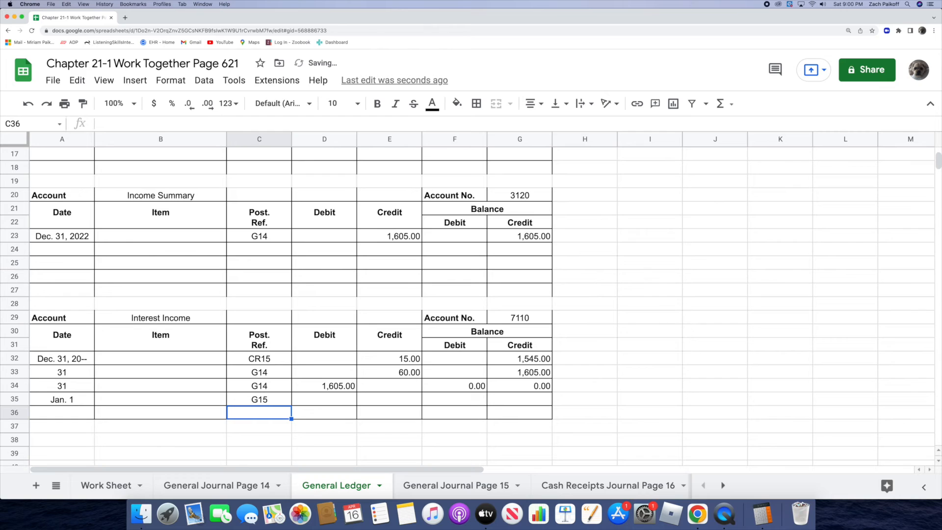
# Enter a debit of 60 and a debit balance of 60 on the Jan. 1 line of the Interest Income account.
pyautogui.doubleClick(312, 399)
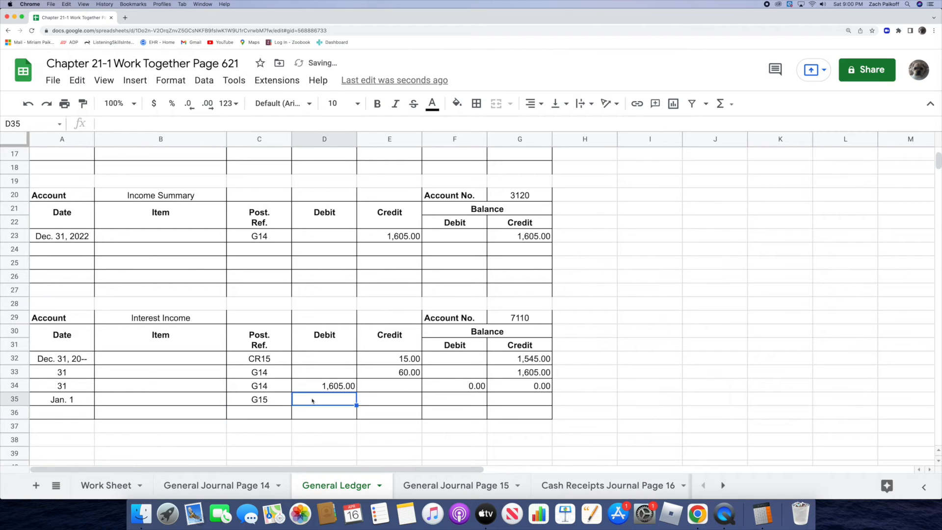
pyautogui.write('60')
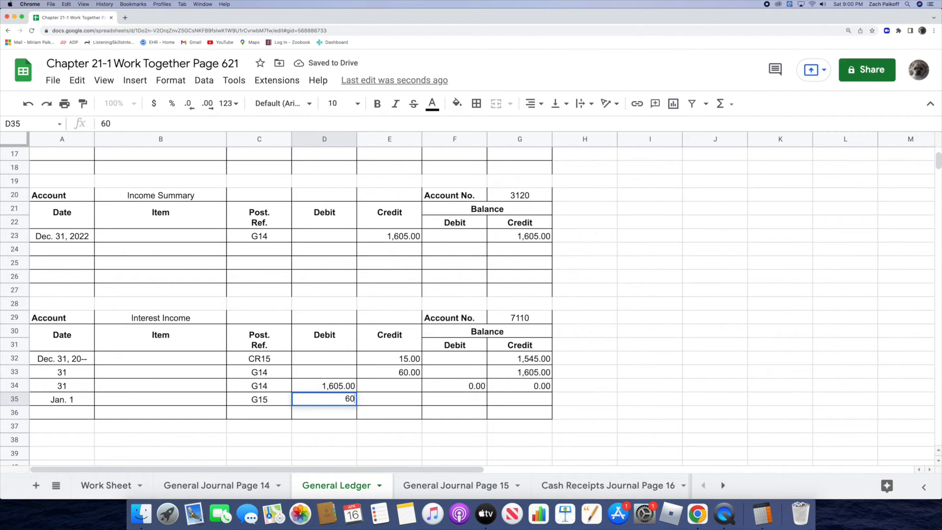
pyautogui.press('Return')
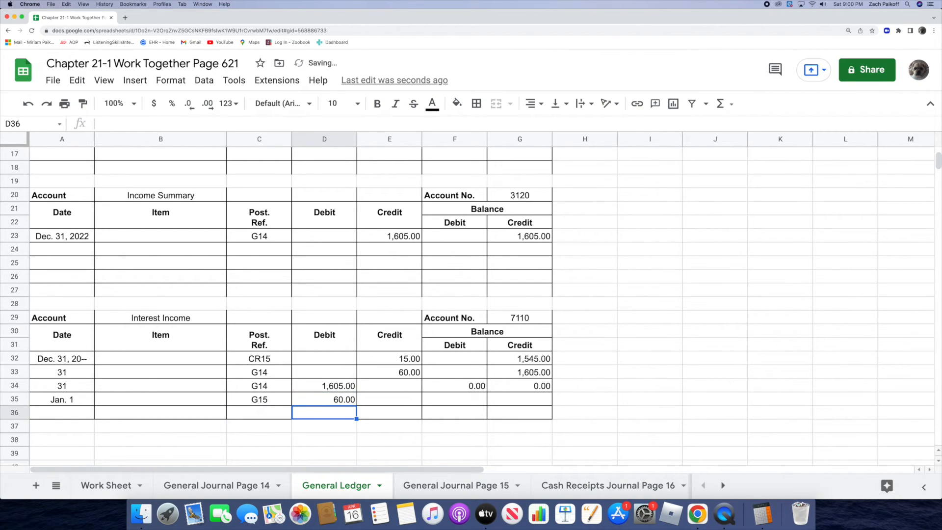
pyautogui.click(449, 404)
pyautogui.write('60')
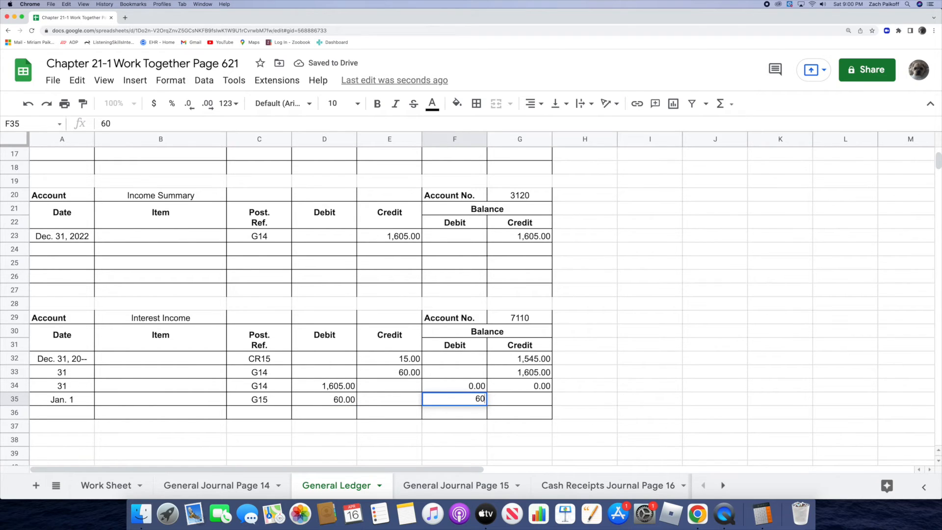
pyautogui.press('Return')
# Enter posting reference 7110 for the Interest Income reversing line on General Journal Page 15.
pyautogui.click(437, 489)
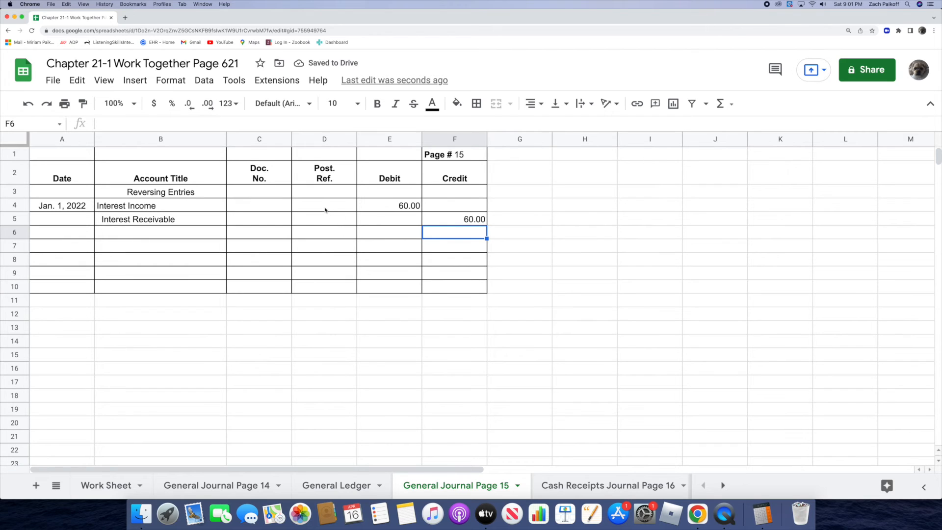
pyautogui.doubleClick(322, 205)
pyautogui.write('7110')
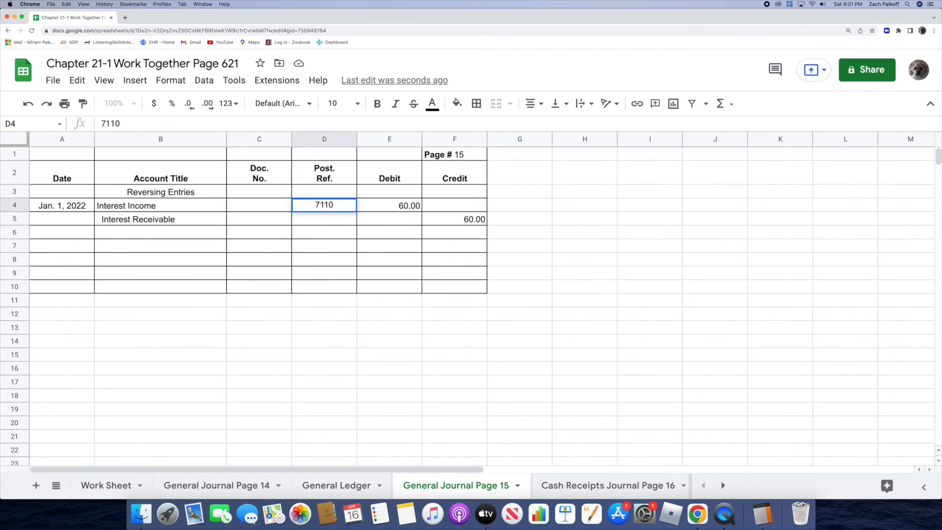
pyautogui.press('Return')
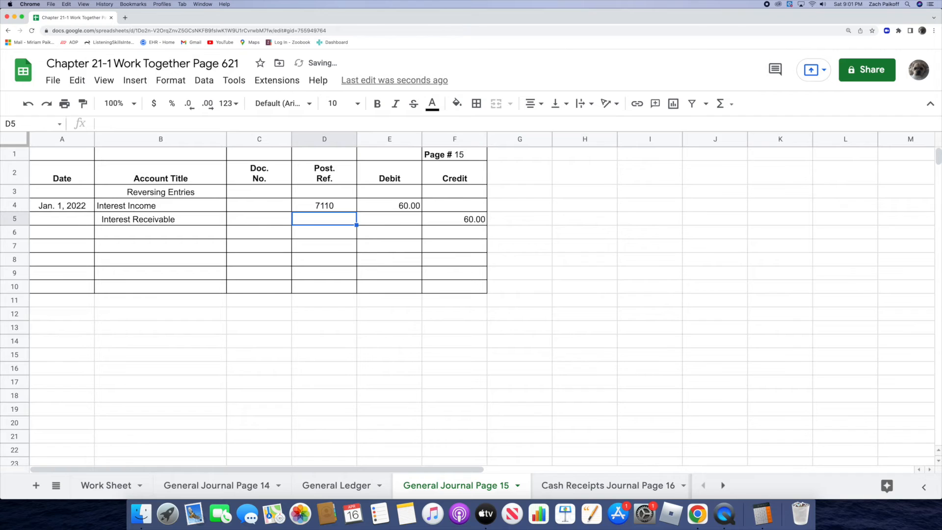
# Start the reversing posting in the General Ledger's Interest Receivable account with date Jan. 1 and posting reference G15.
pyautogui.click(328, 486)
pyautogui.scroll(2, 260, 387)
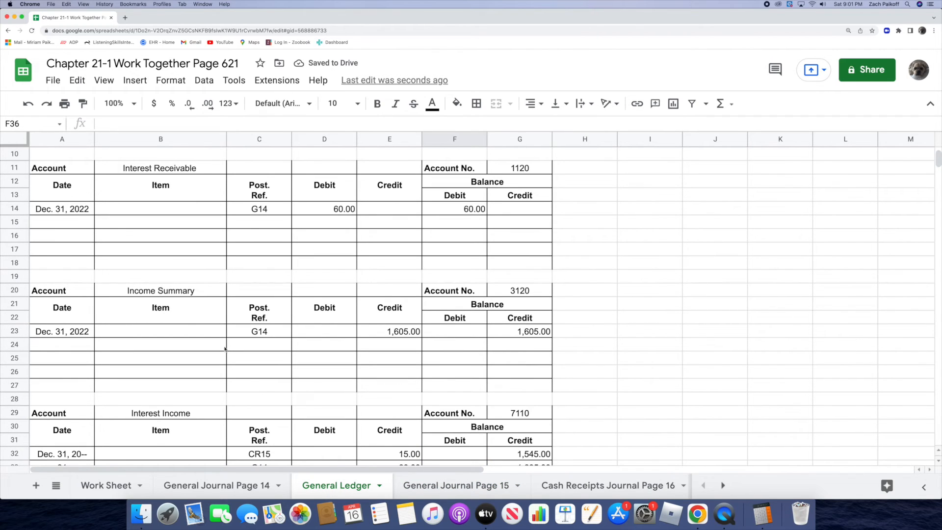
pyautogui.doubleClick(82, 222)
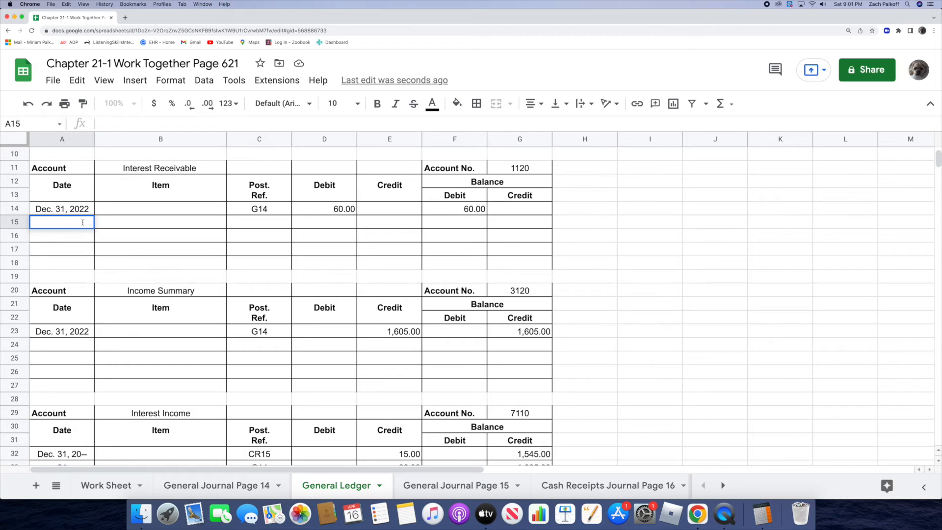
pyautogui.write('Jan. 1')
pyautogui.press('Return')
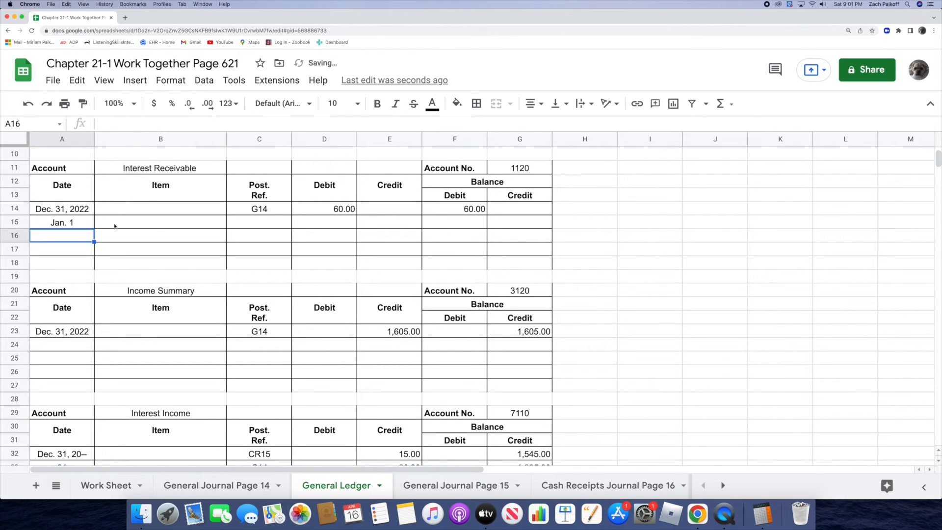
pyautogui.doubleClick(243, 222)
pyautogui.write('G15')
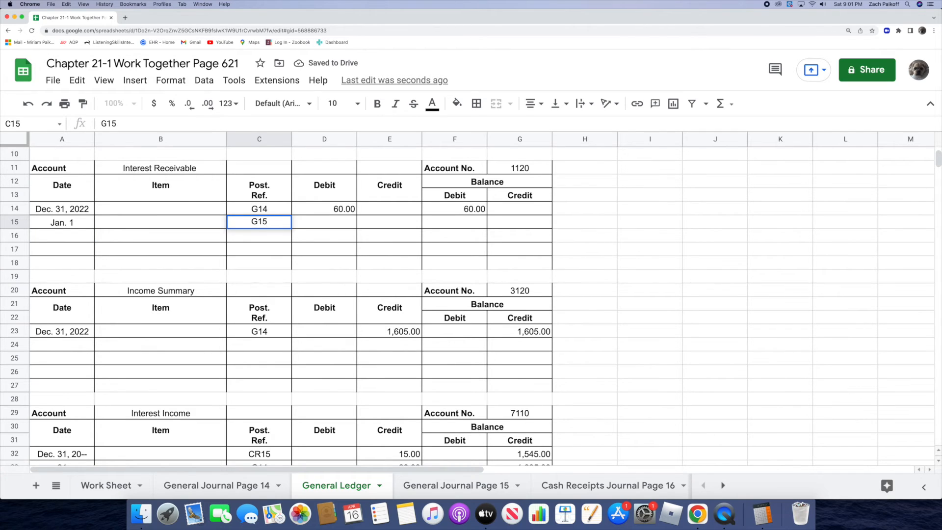
pyautogui.press('Return')
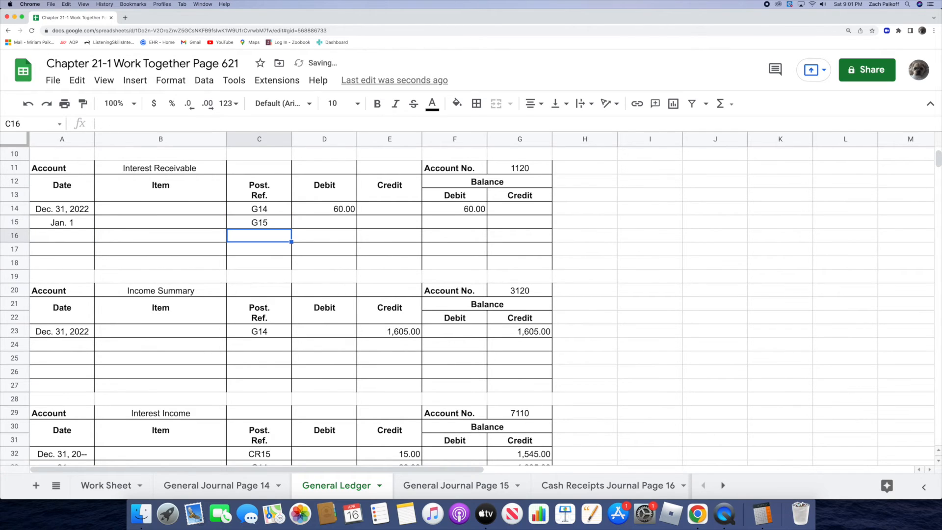
# Enter a credit of 60 and zero debit and credit balances on the Jan. 1 line of the Interest Receivable account.
pyautogui.click(367, 224)
pyautogui.write('60')
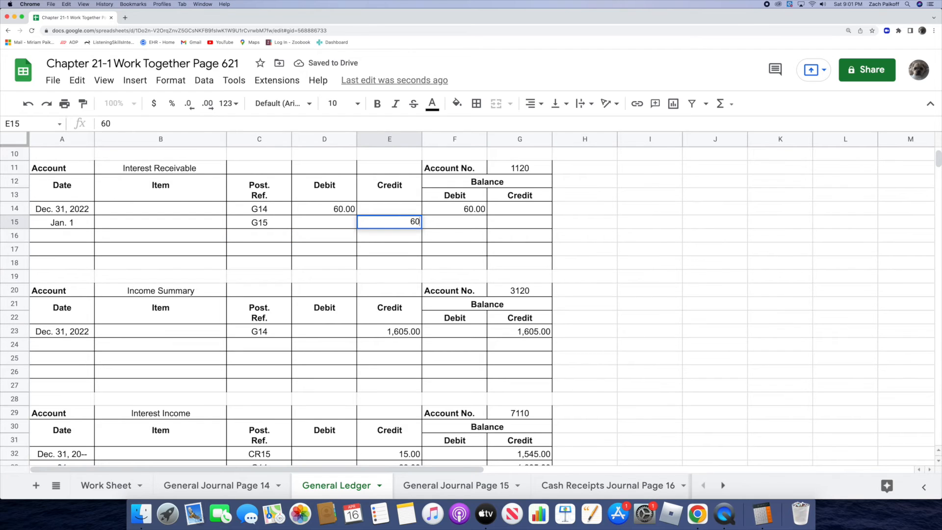
pyautogui.press('Return')
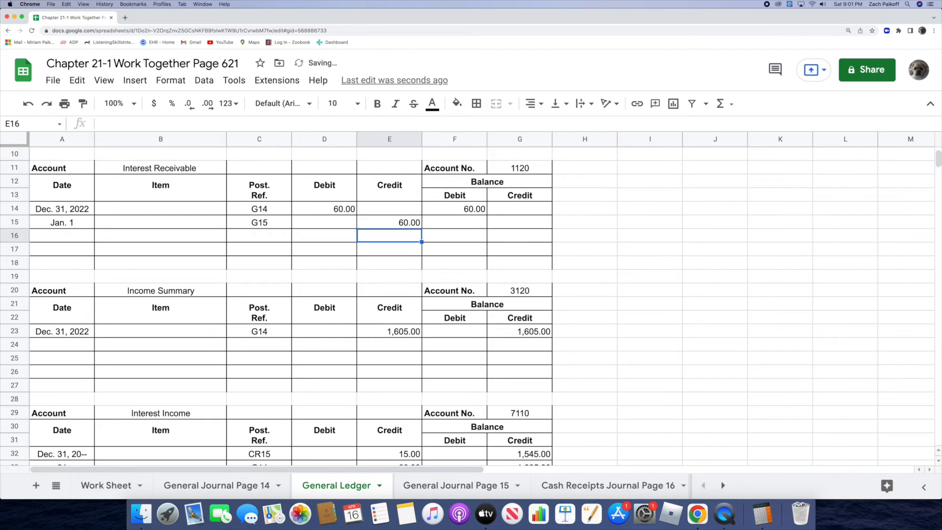
pyautogui.click(446, 225)
pyautogui.write('0')
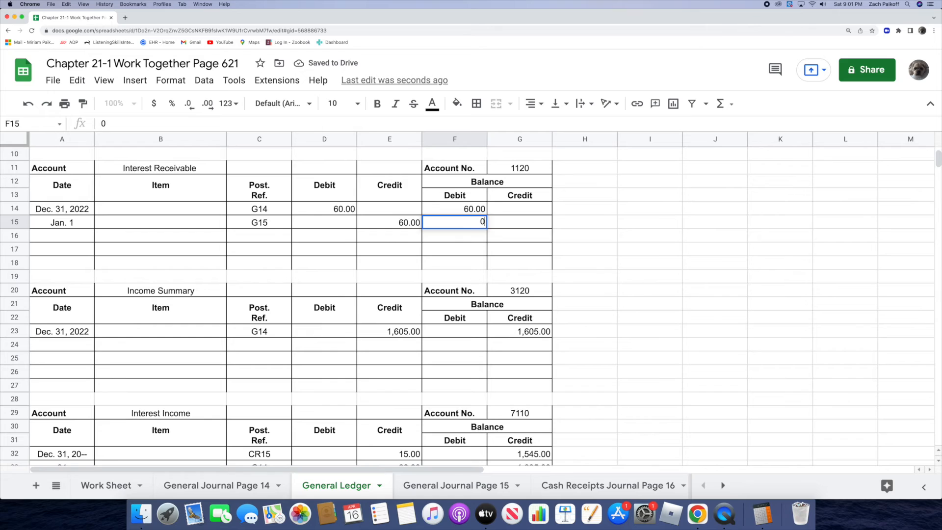
pyautogui.press('Return')
pyautogui.click(505, 221)
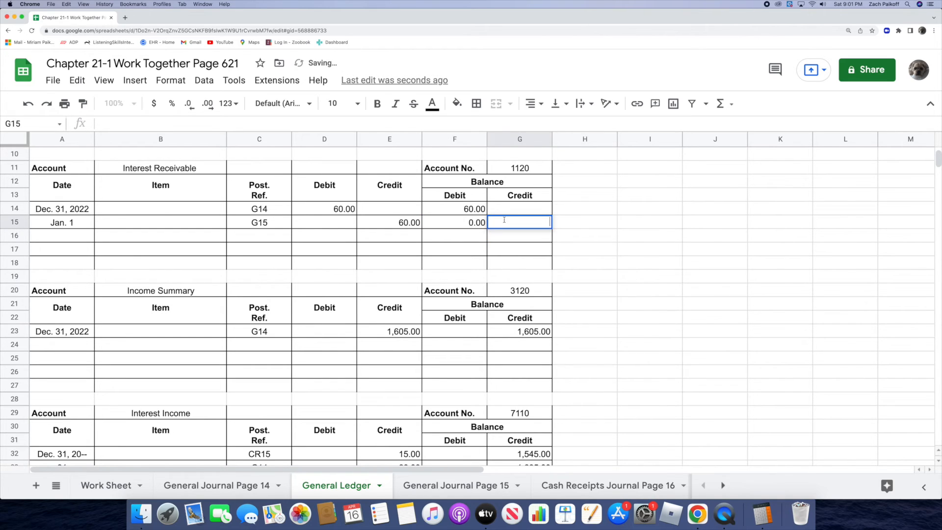
pyautogui.write('0')
pyautogui.press('Return')
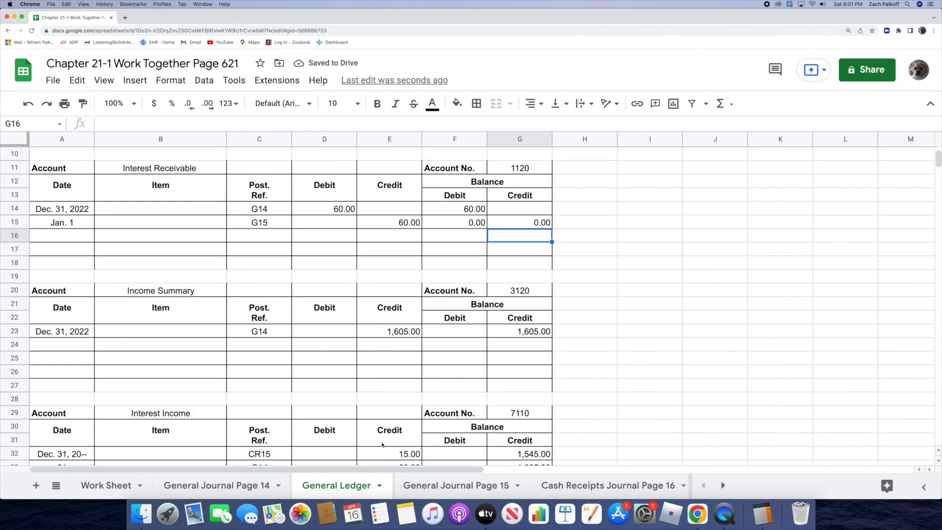
# Enter posting reference 1120 for the Interest Receivable reversing line on General Journal Page 15.
pyautogui.click(407, 485)
pyautogui.doubleClick(328, 218)
pyautogui.write('1120')
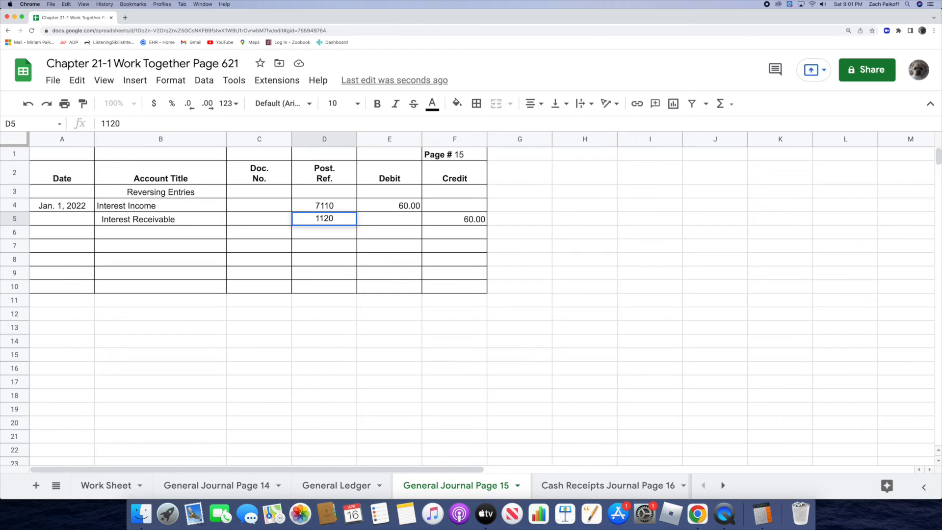
pyautogui.press('Return')
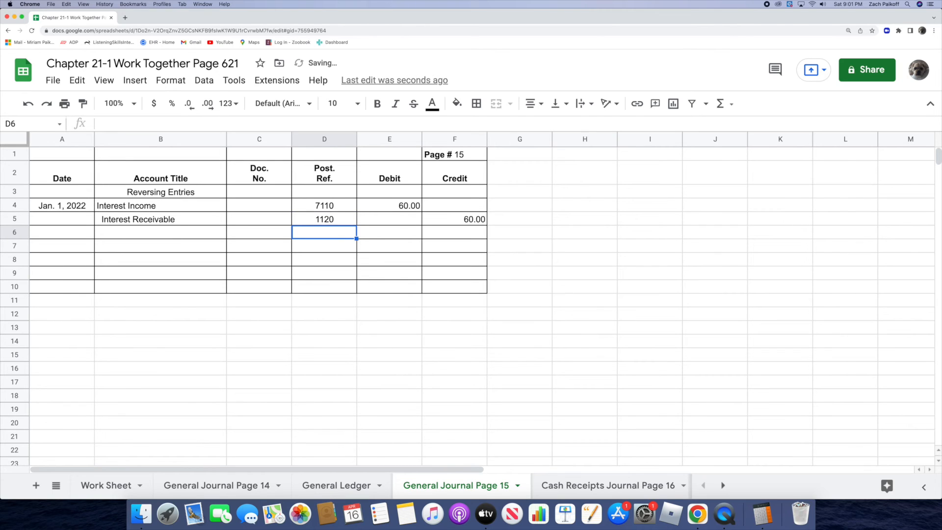
# Start the first entry on Cash Receipts Journal Page 16 with date Mar. 16, 2022 and account title Notes Receivable.
pyautogui.click(555, 493)
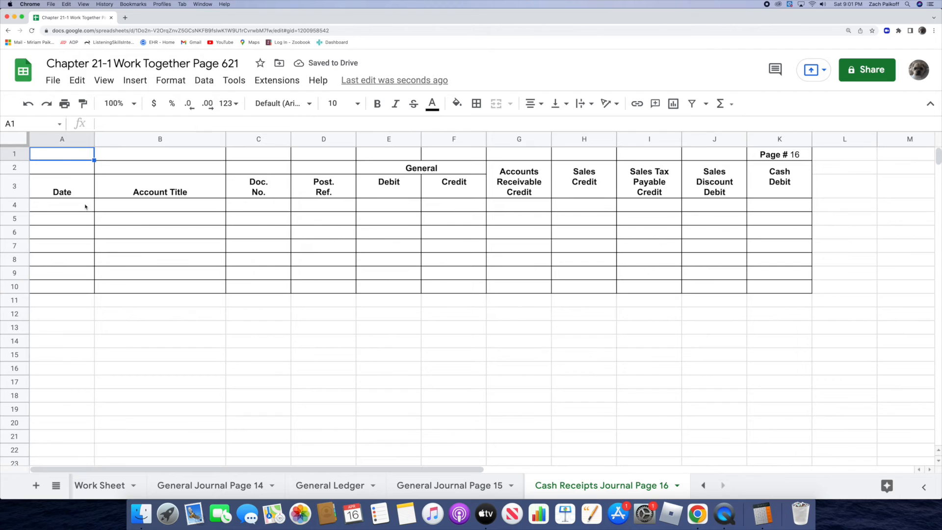
pyautogui.doubleClick(85, 204)
pyautogui.write('M')
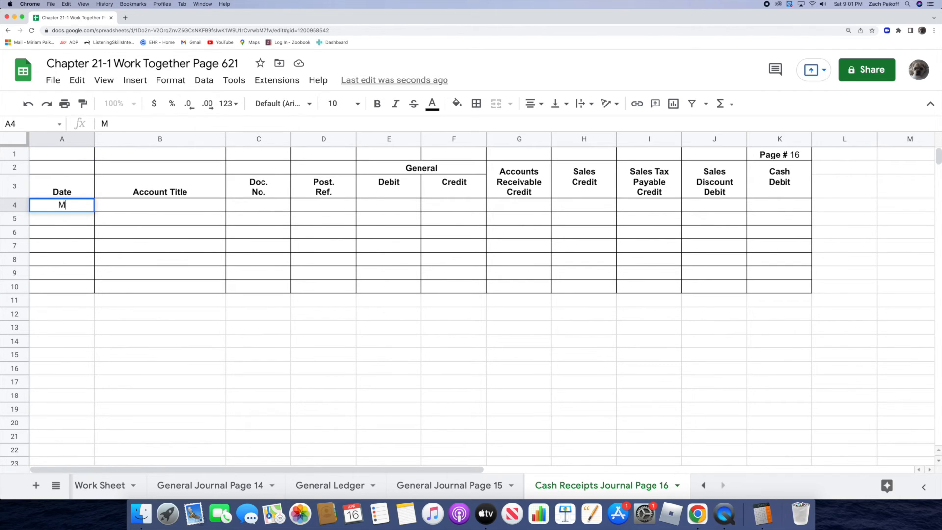
pyautogui.write('ar. 16, 2022')
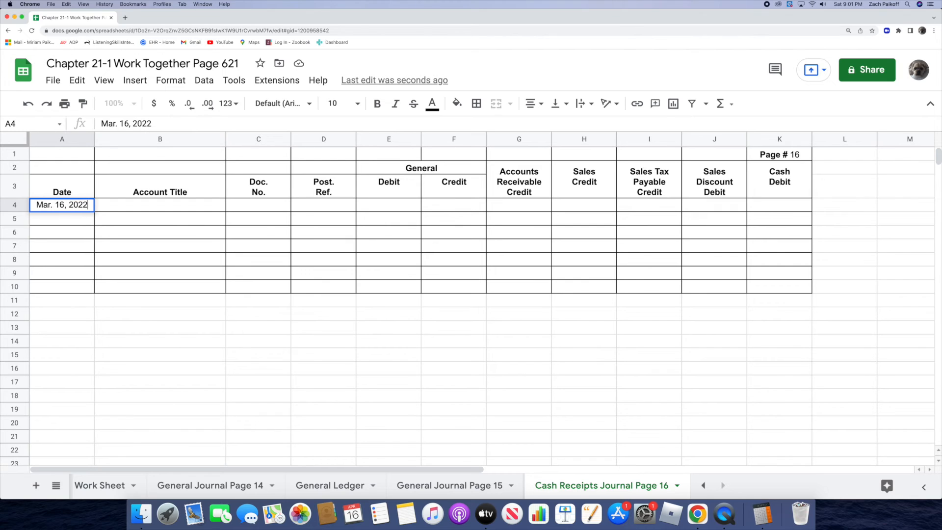
pyautogui.press('Return')
pyautogui.click(126, 206)
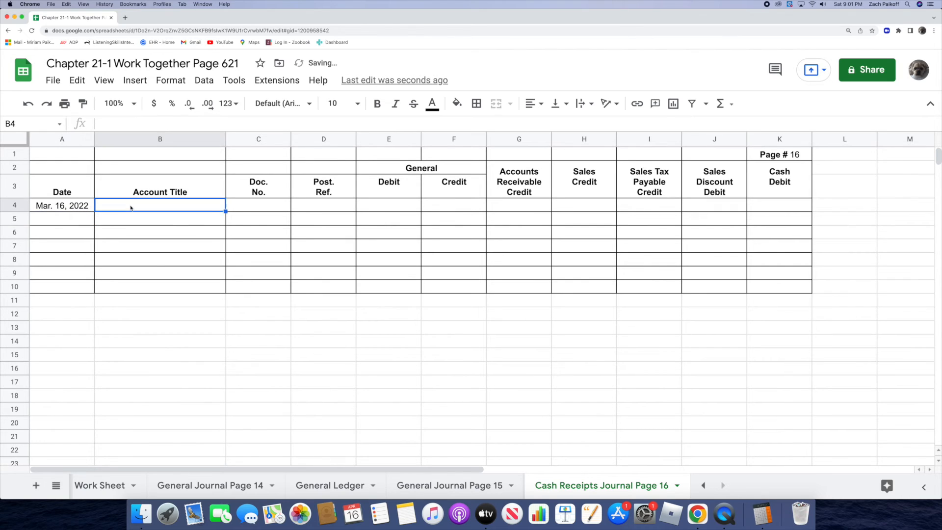
pyautogui.write('No')
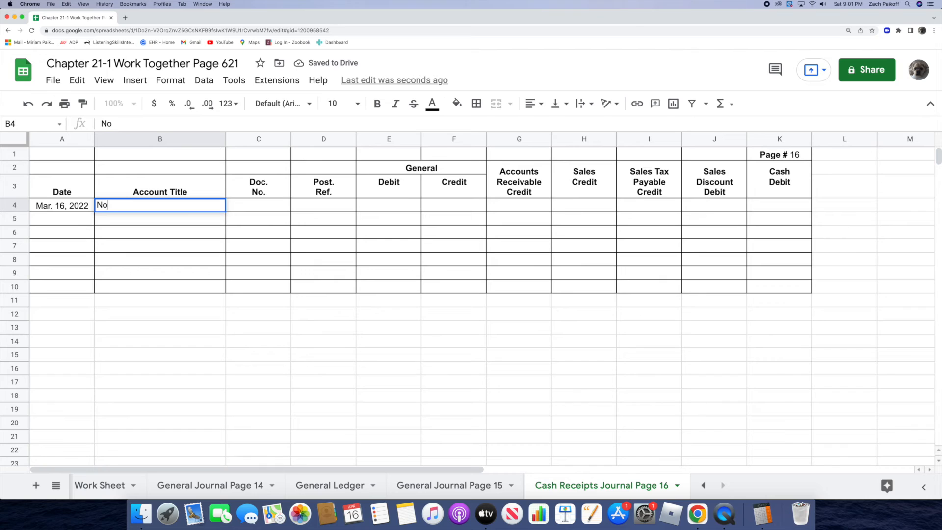
pyautogui.write('tes Rec')
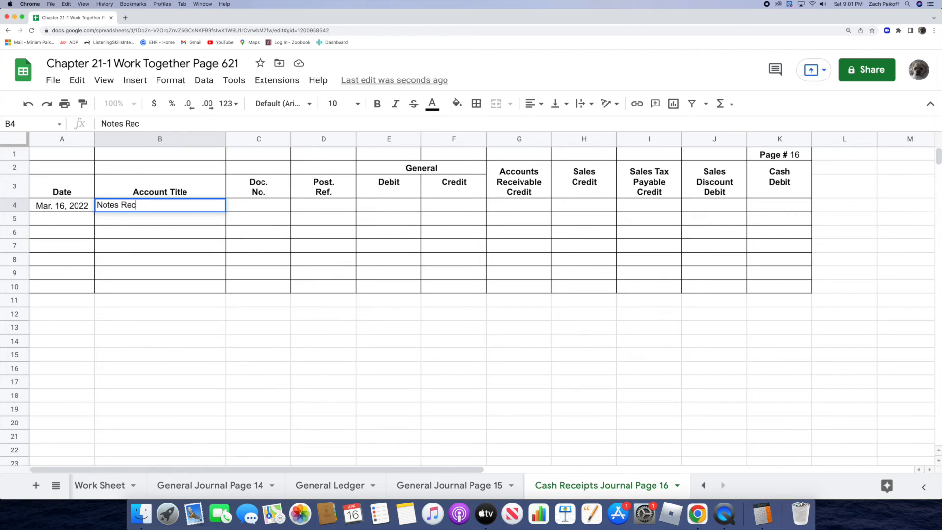
pyautogui.write('eivable')
pyautogui.press('Return')
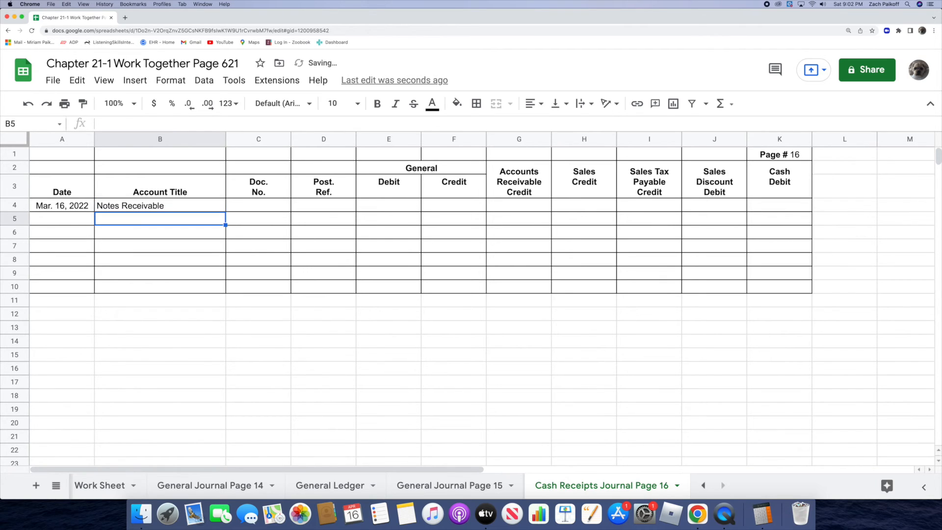
# Enter document number R32 and a General credit of 4000 on the Notes Receivable line.
pyautogui.click(249, 206)
pyautogui.write('R32')
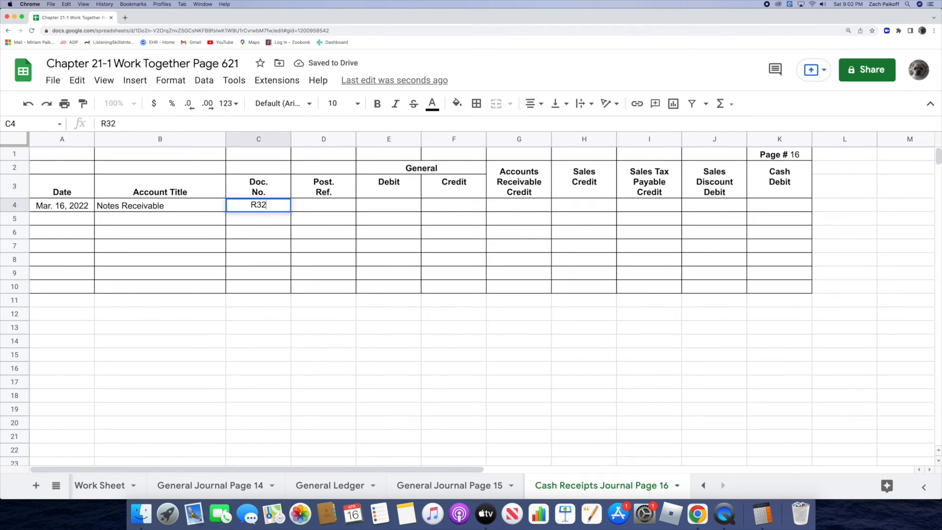
pyautogui.press('Return')
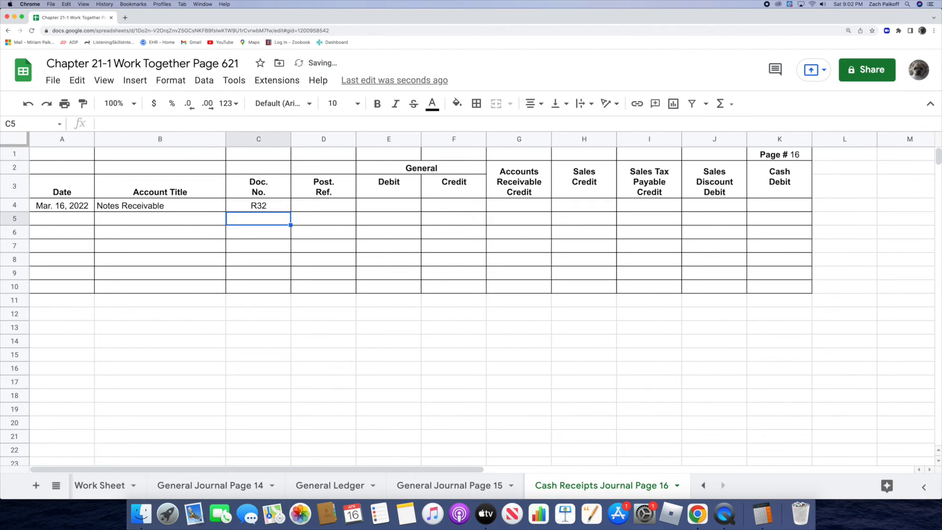
pyautogui.doubleClick(430, 204)
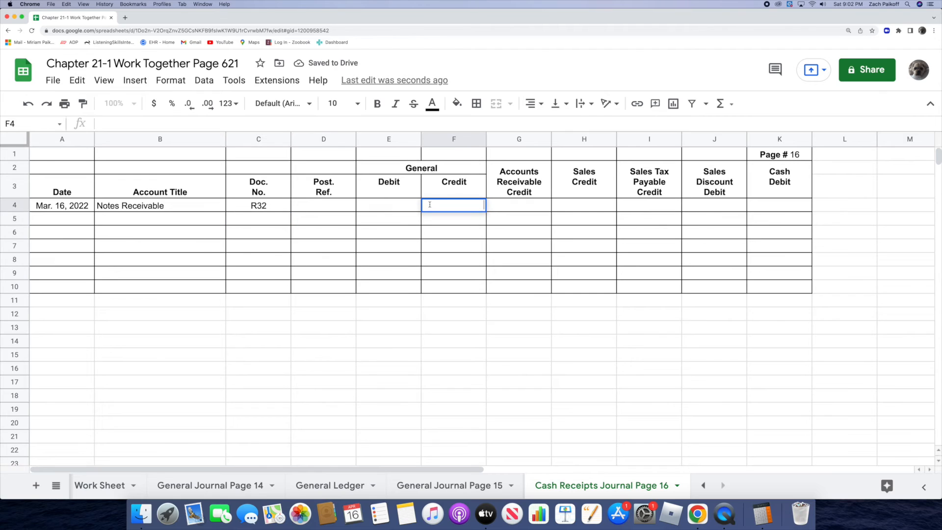
pyautogui.write('4000')
pyautogui.press('Return')
# Switch to Calculator and add 31, 28 and 16 days, dividing the sum by 360.
pyautogui.click(762, 513)
pyautogui.click(692, 232)
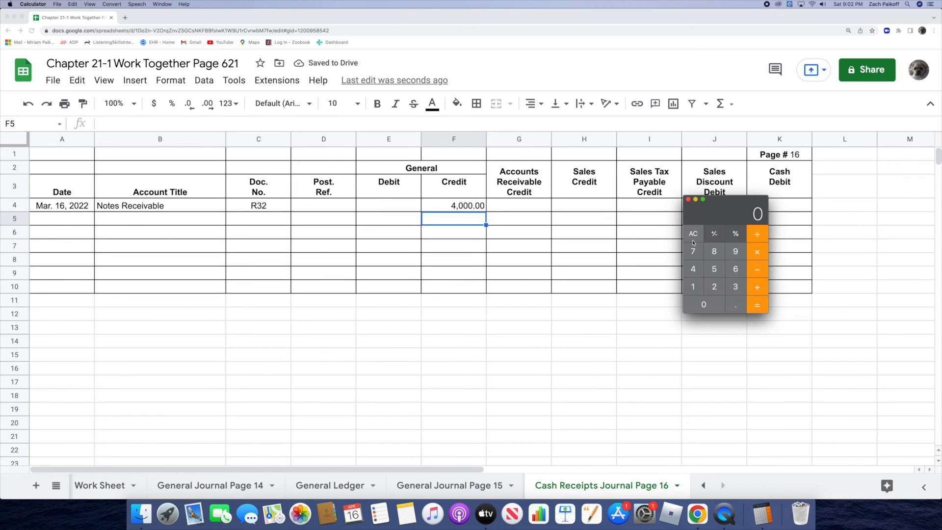
pyautogui.write('31')
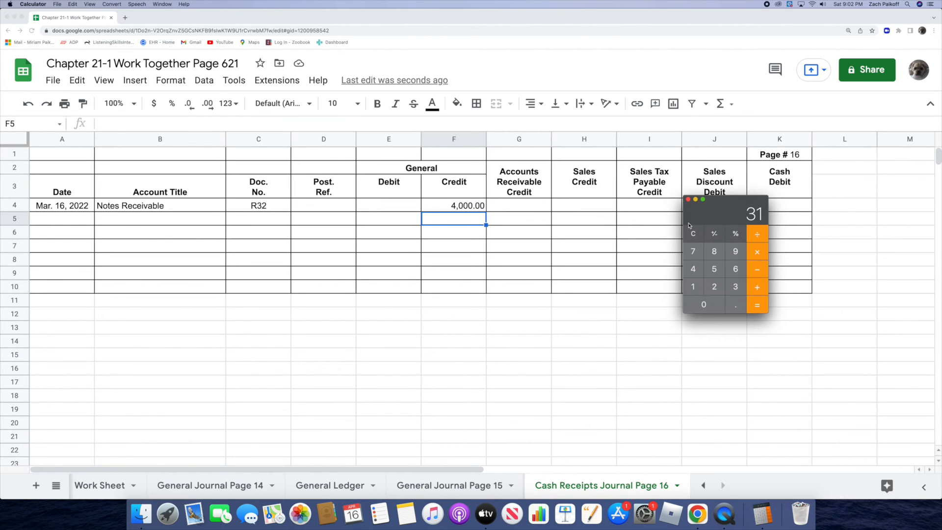
pyautogui.press('+')
pyautogui.write('28')
pyautogui.press('Return')
pyautogui.press('+')
pyautogui.write('16')
pyautogui.press('Return')
pyautogui.press('/')
pyautogui.write('360')
pyautogui.press('Return')
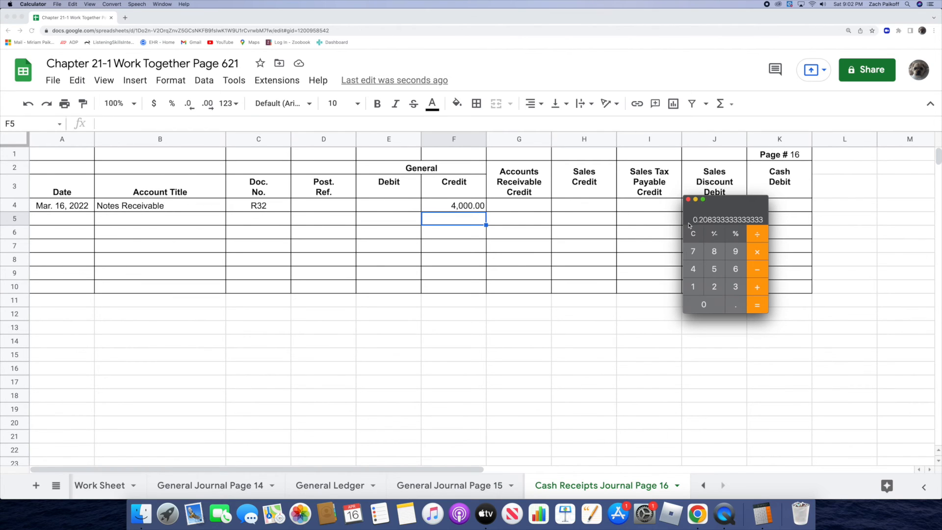
# Multiply the year fraction by 4000 and by 0.12, add 60, and return to the cash receipts journal.
pyautogui.press('*')
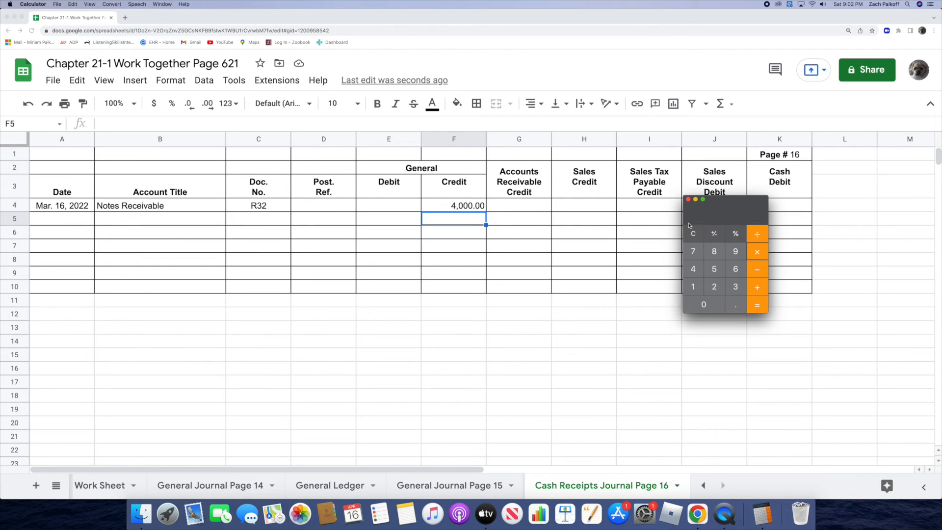
pyautogui.write('4000')
pyautogui.press('Return')
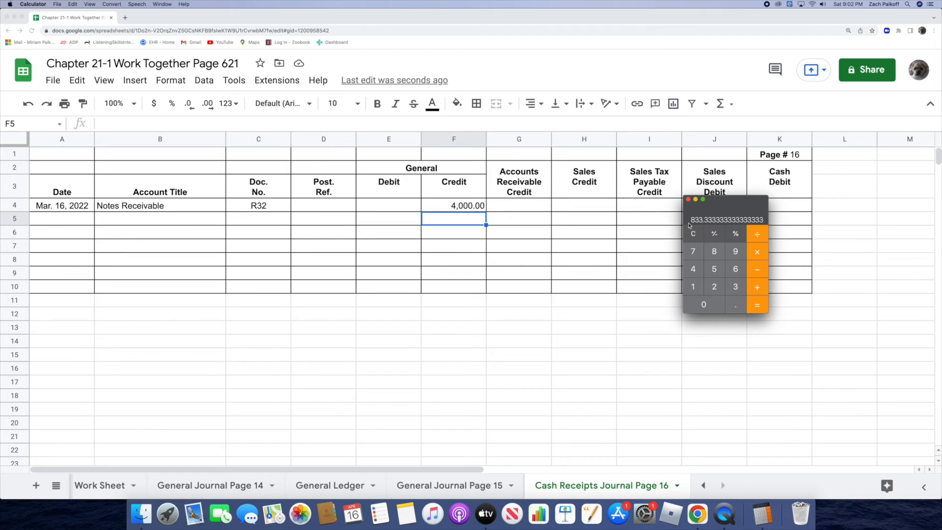
pyautogui.press('*')
pyautogui.write('0.12')
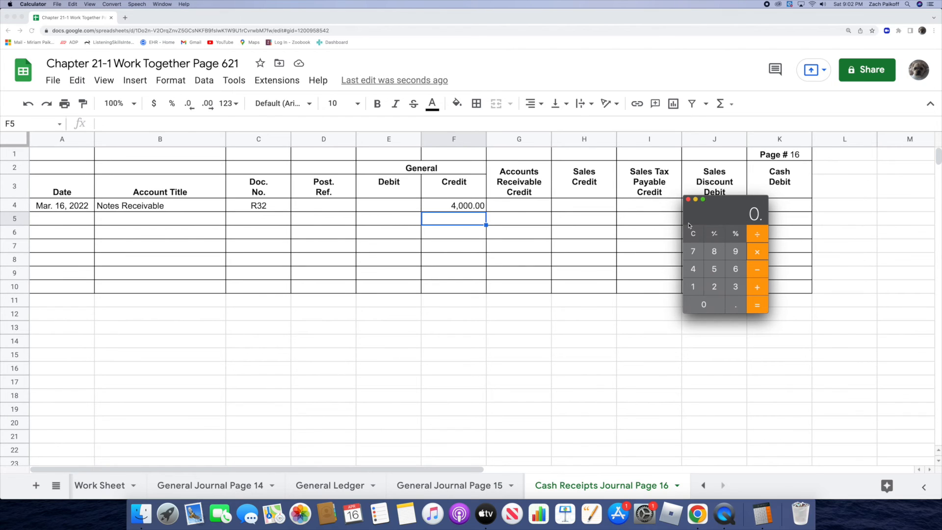
pyautogui.press('Return')
pyautogui.press('+')
pyautogui.write('60')
pyautogui.press('Return')
pyautogui.click(600, 313)
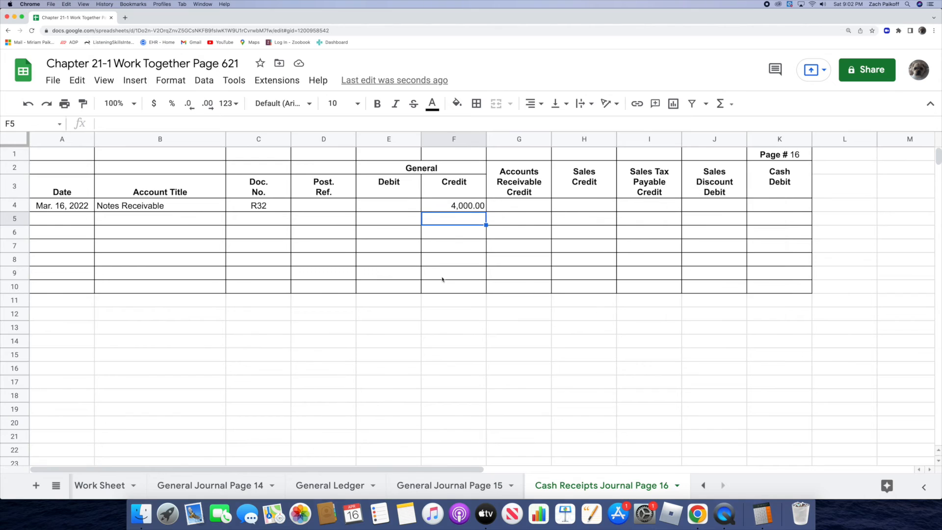
# Add an Interest Income line with a General credit of 160 below Notes Receivable on Cash Receipts Journal Page 16.
pyautogui.doubleClick(193, 222)
pyautogui.write('Interest')
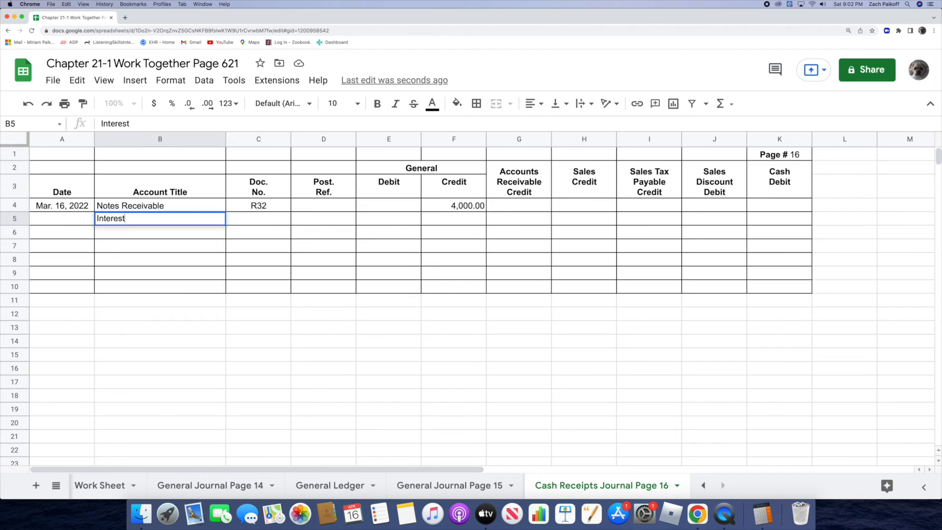
pyautogui.write(' Income')
pyautogui.press('Return')
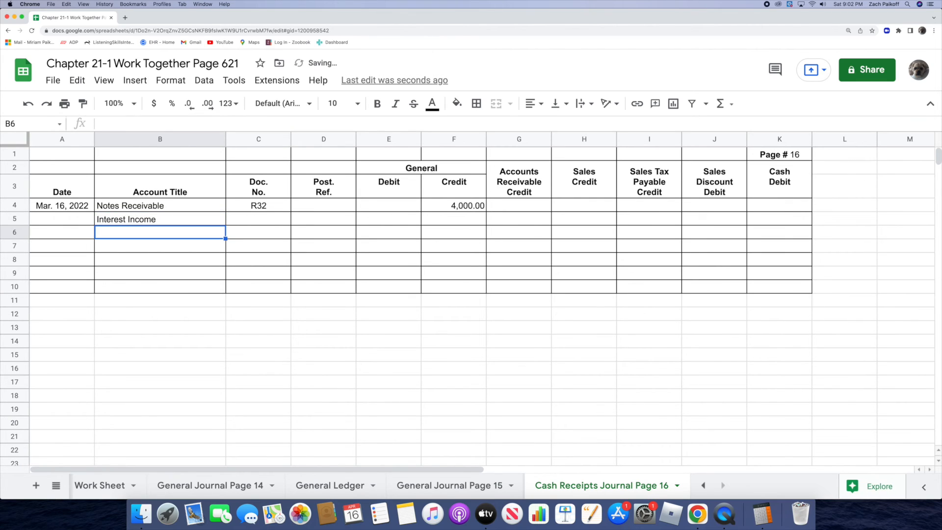
pyautogui.click(443, 220)
pyautogui.write('160')
pyautogui.press('Return')
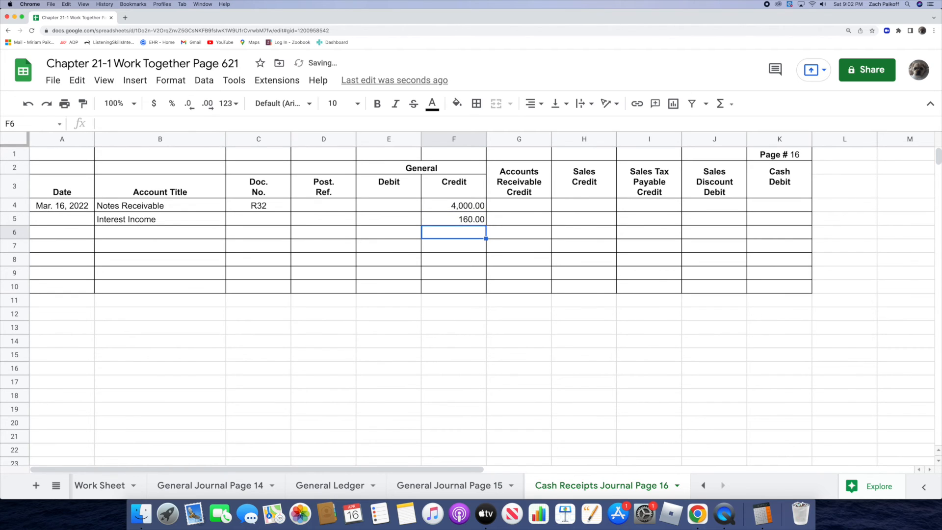
# Enter the Cash Debit on the Notes Receivable line as the sum of both General credits, =F4+F5.
pyautogui.doubleClick(774, 206)
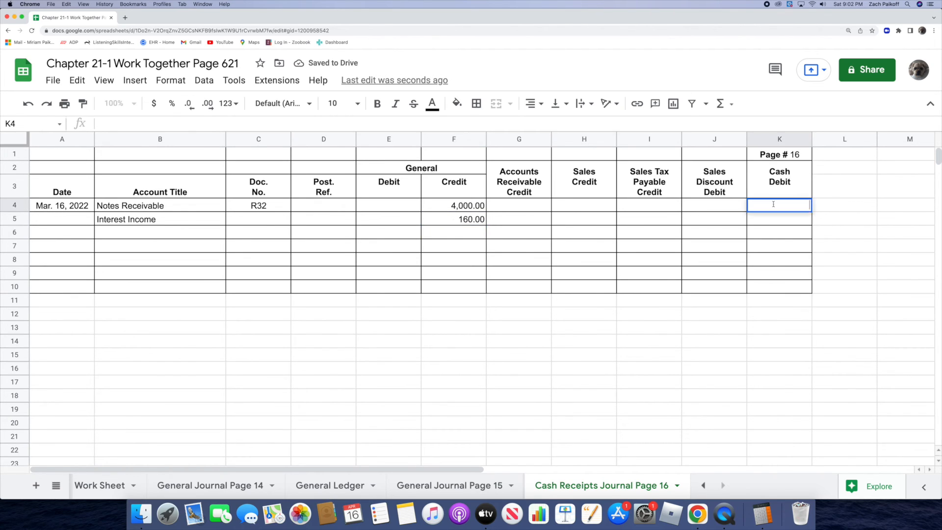
pyautogui.write('=')
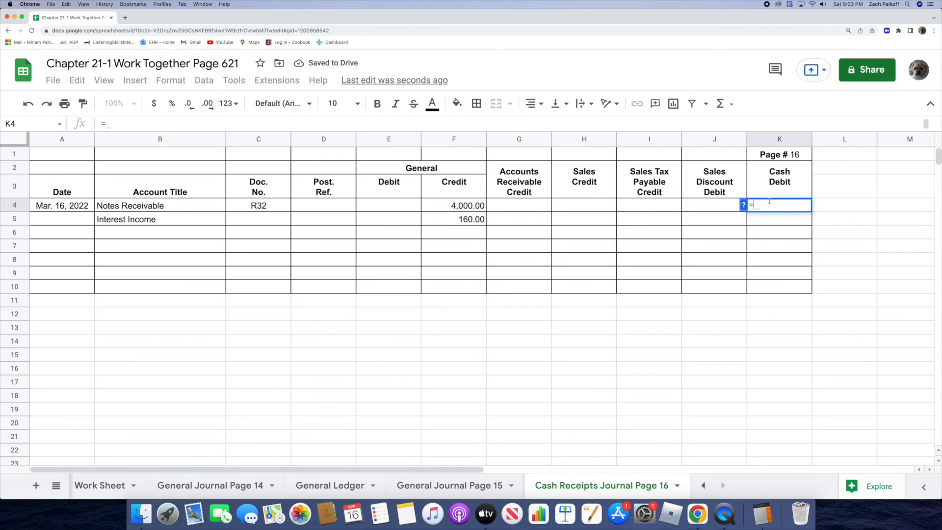
pyautogui.click(429, 209)
pyautogui.write('+')
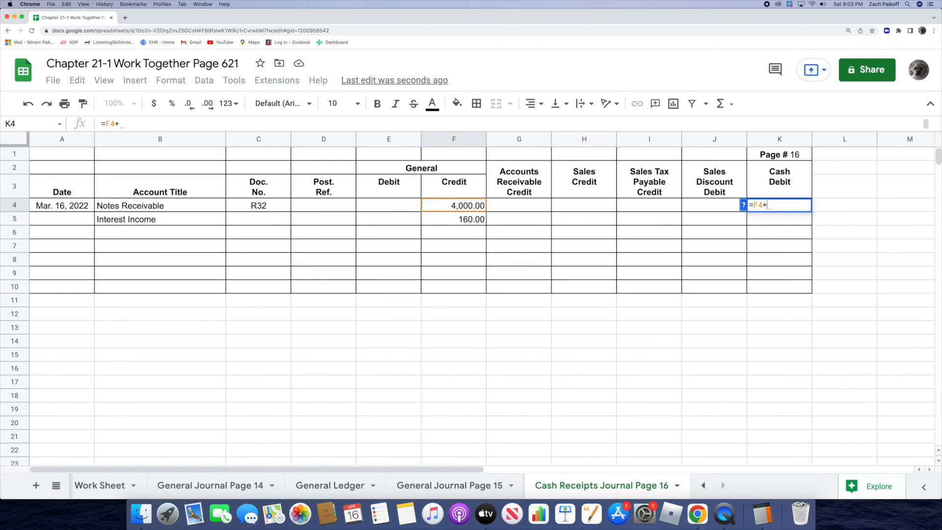
pyautogui.click(443, 223)
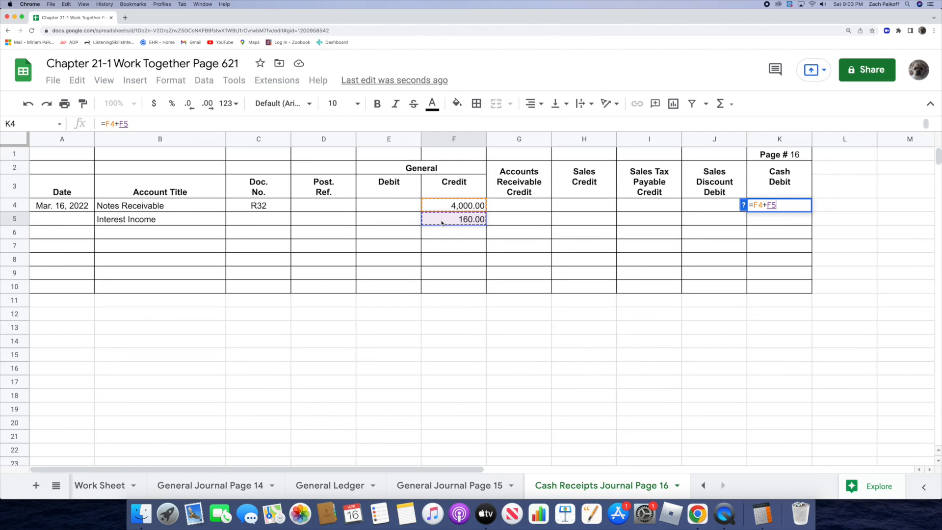
pyautogui.press('Return')
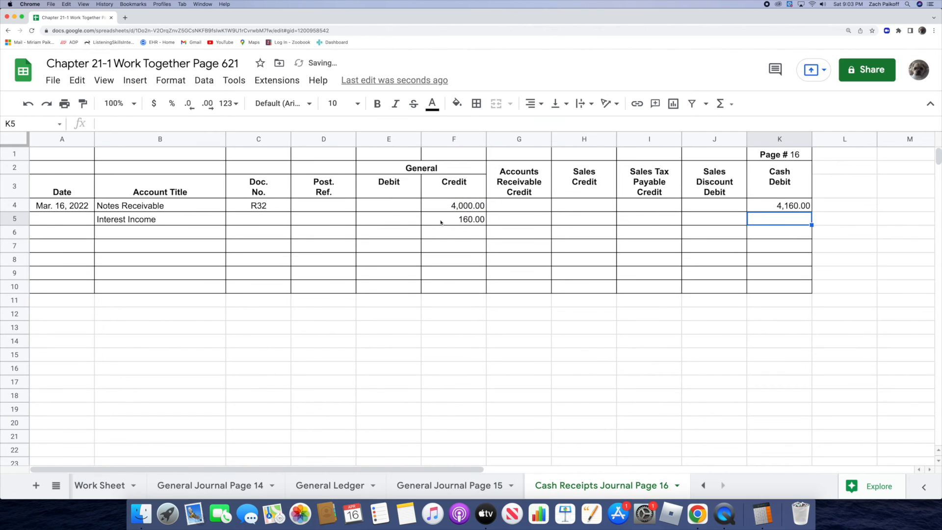
# Start a Mar. 16 line in the Notes Receivable account of the General Ledger with posting reference CR16.
pyautogui.click(339, 485)
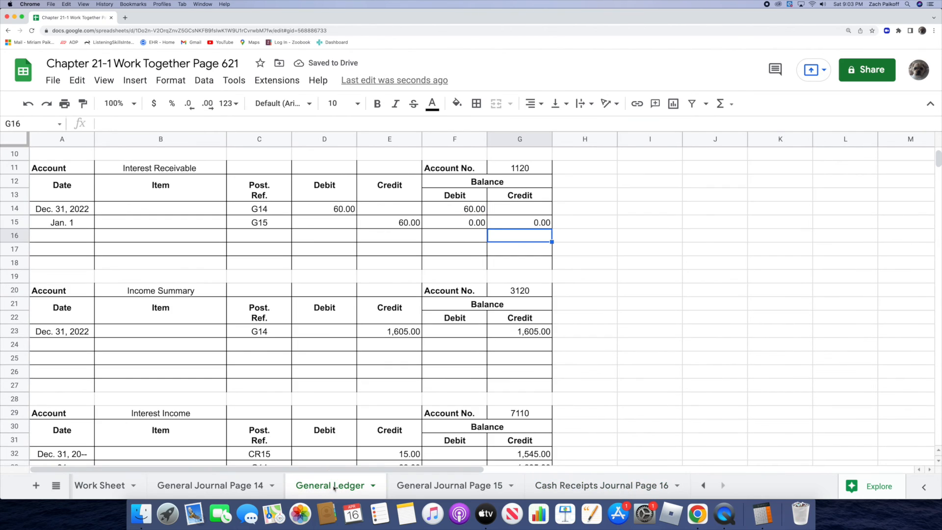
pyautogui.scroll(-1, 271, 421)
pyautogui.scroll(5, 112, 236)
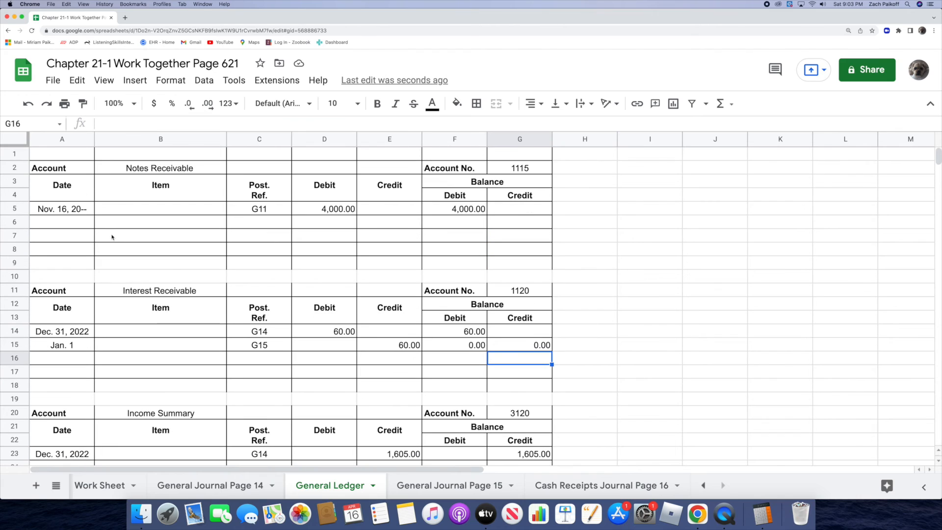
pyautogui.doubleClick(76, 224)
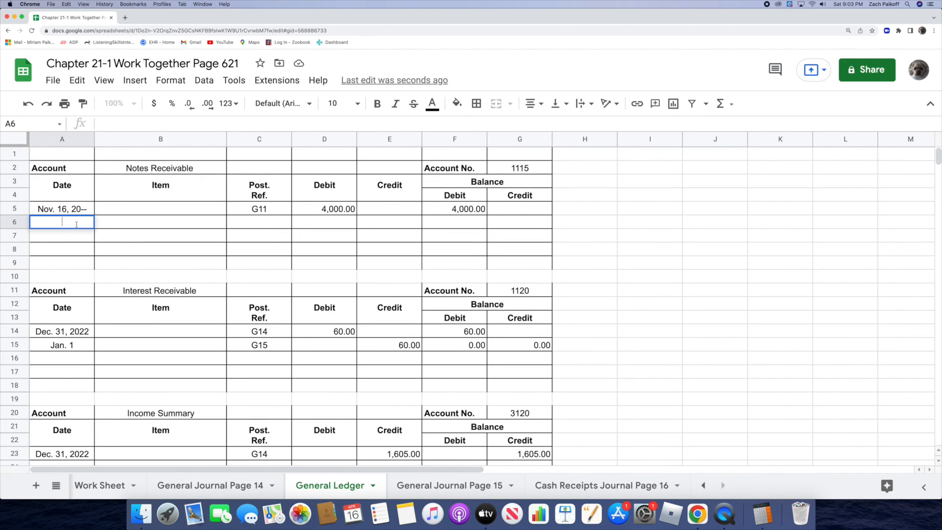
pyautogui.write('Mar. 16')
pyautogui.press('Return')
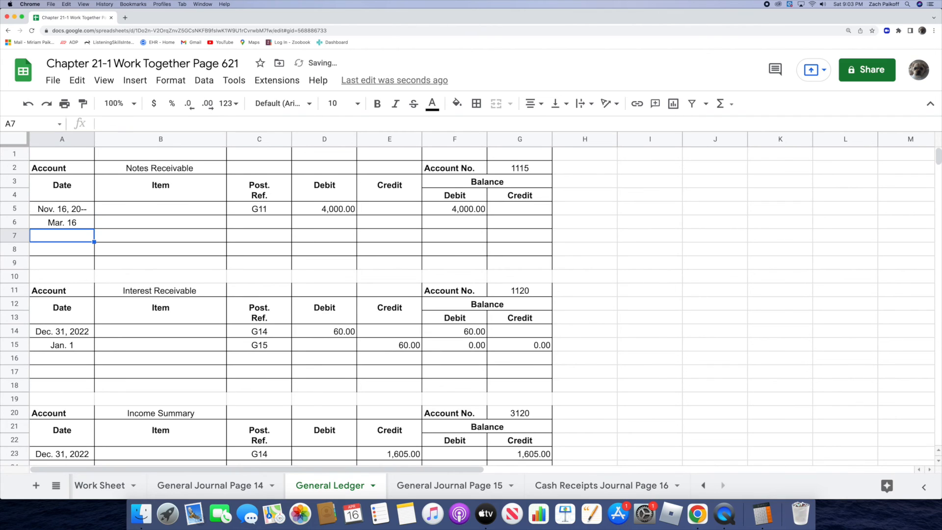
pyautogui.click(255, 223)
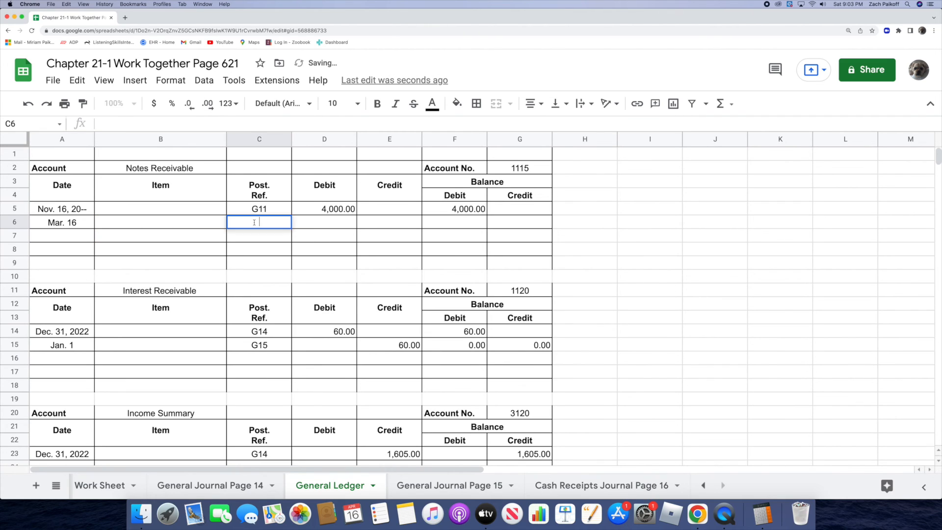
pyautogui.write('CR16')
pyautogui.press('Return')
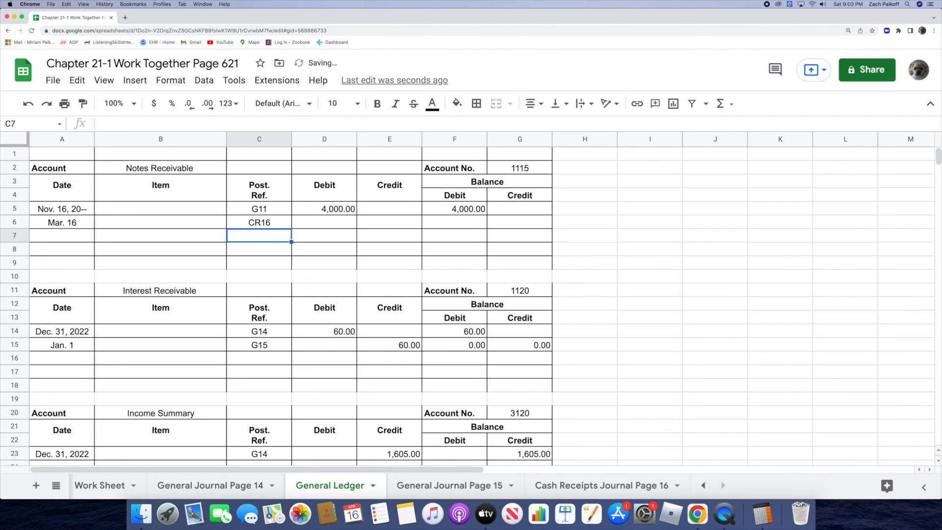
# Enter a credit of 4000 and zero debit and credit balances on the Mar. 16 line of the Notes Receivable account.
pyautogui.click(365, 223)
pyautogui.write('4000')
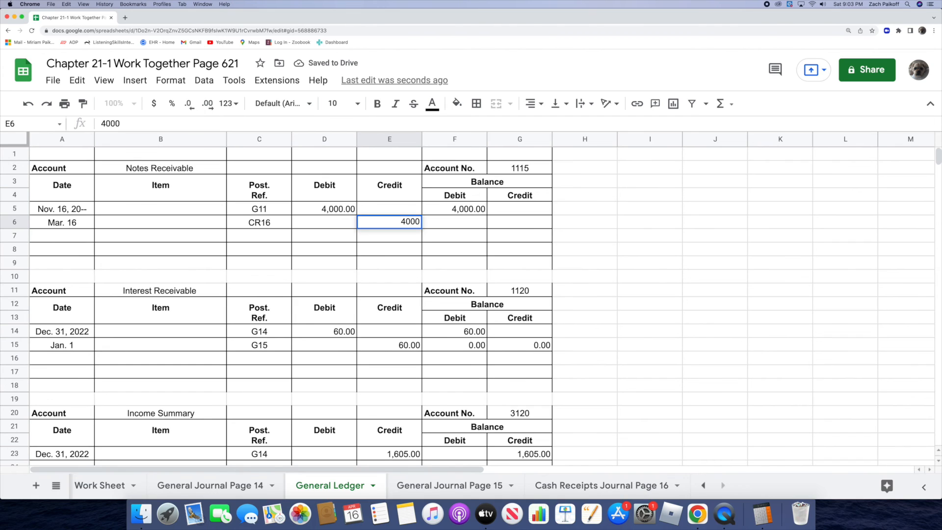
pyautogui.press('Return')
pyautogui.click(440, 224)
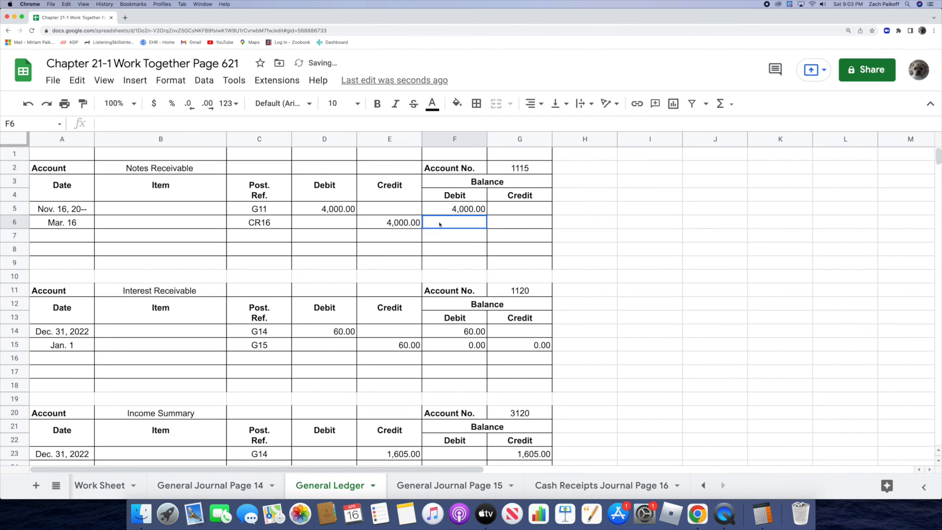
pyautogui.write('0')
pyautogui.press('Return')
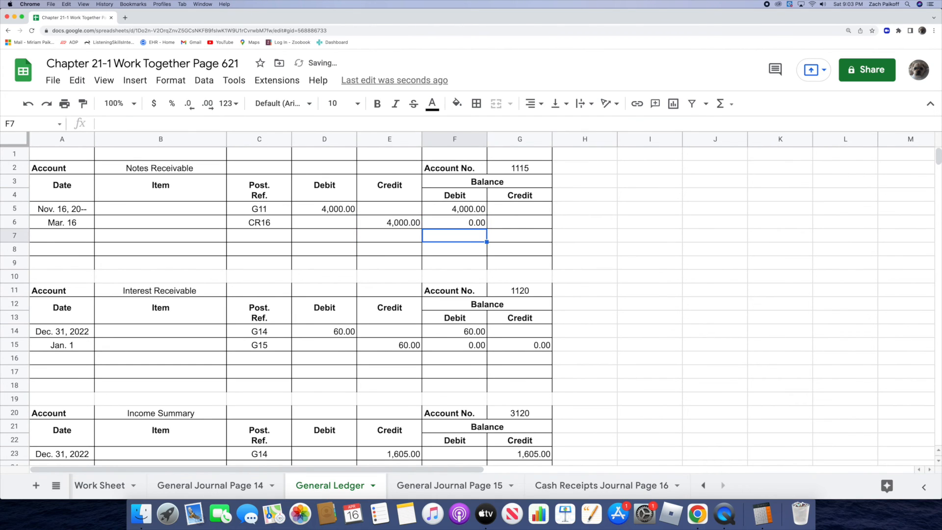
pyautogui.click(506, 226)
pyautogui.write('0')
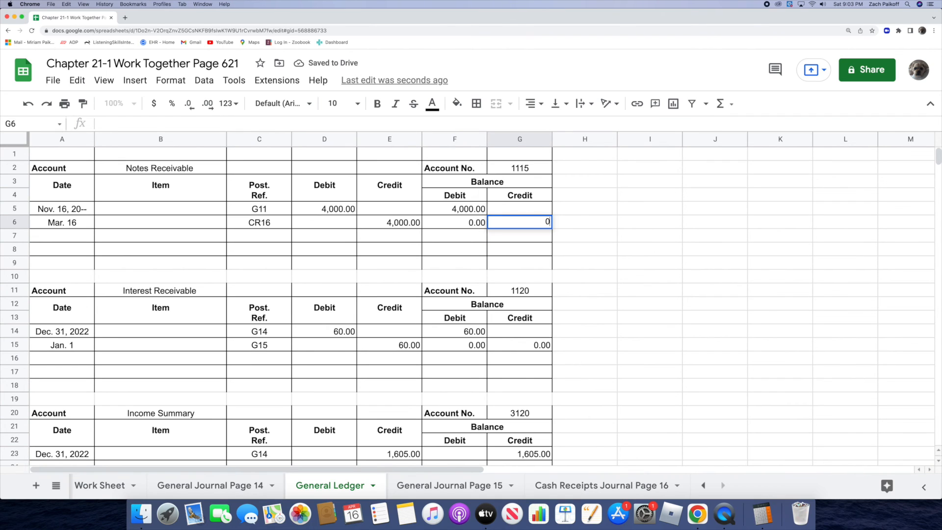
pyautogui.press('Return')
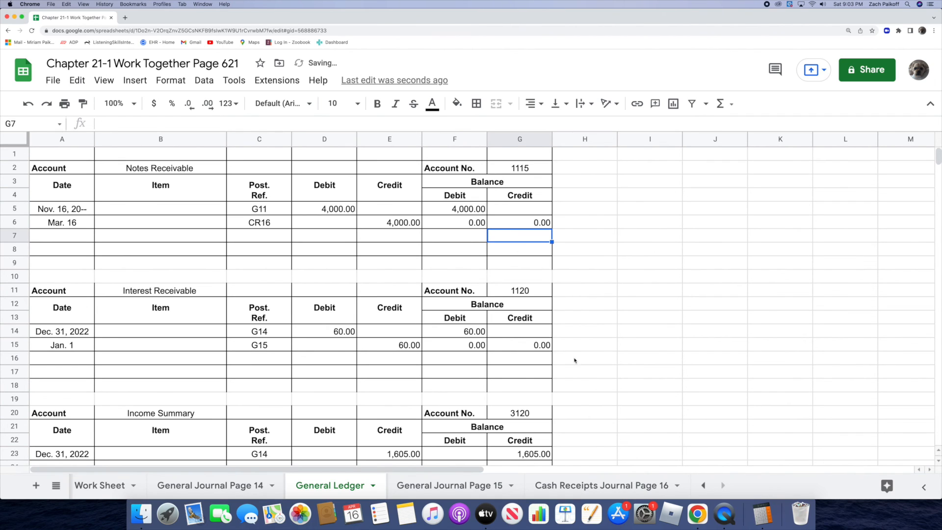
# Enter posting reference 1115 for the Notes Receivable line on Cash Receipts Journal Page 16.
pyautogui.click(602, 485)
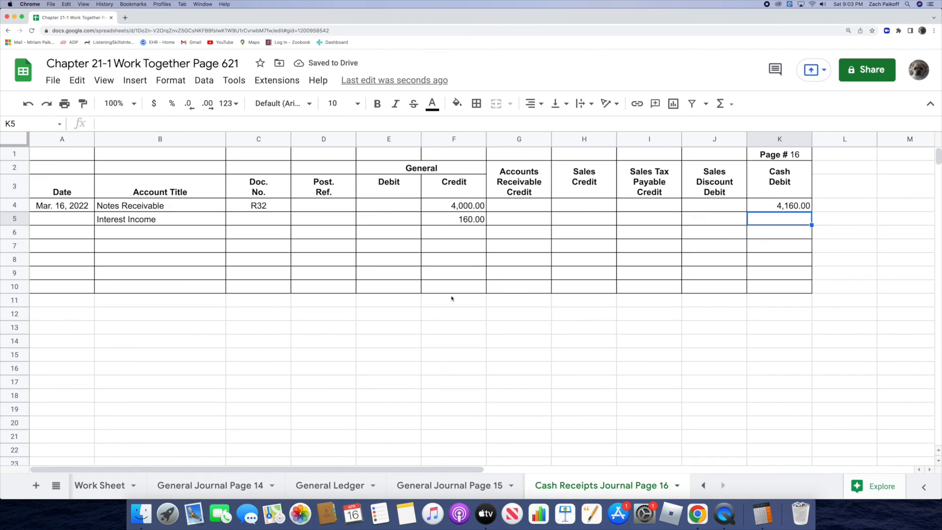
pyautogui.click(338, 210)
pyautogui.write('1115')
pyautogui.press('Return')
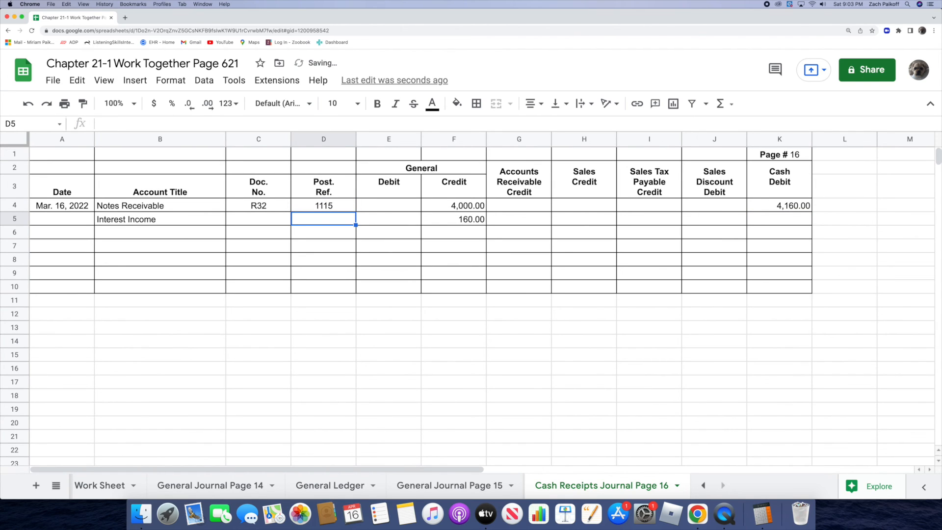
# Start a Mar. 16 line in the Interest Income account of the General Ledger with posting reference CR16.
pyautogui.click(336, 489)
pyautogui.scroll(-5, 275, 370)
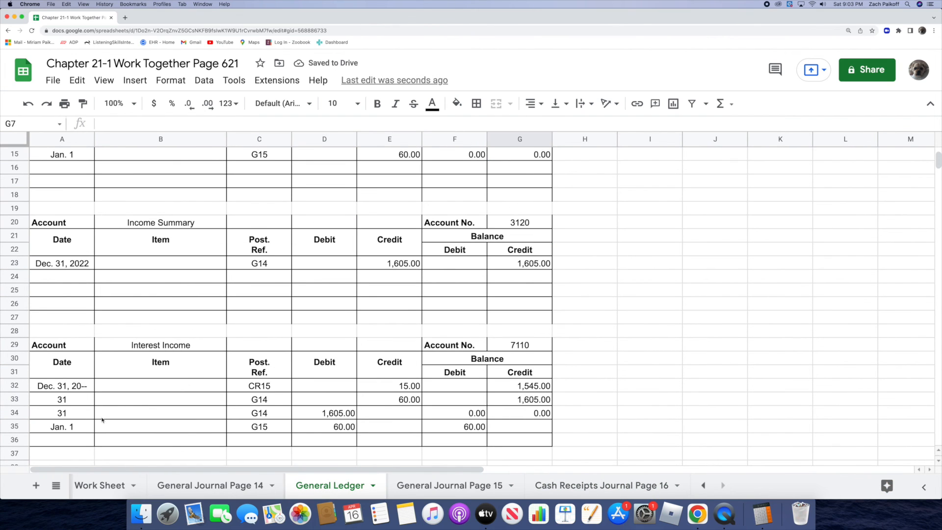
pyautogui.click(87, 441)
pyautogui.write('Mar. 16')
pyautogui.press('Return')
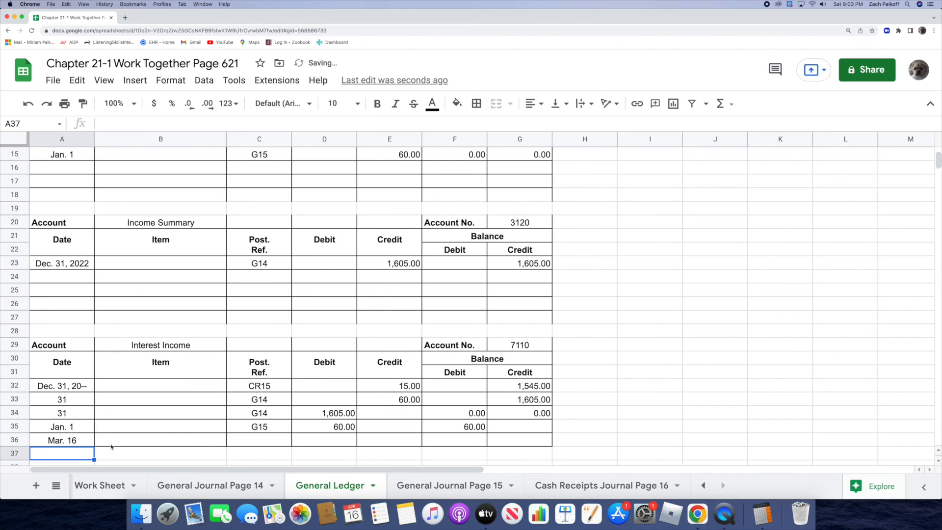
pyautogui.doubleClick(243, 440)
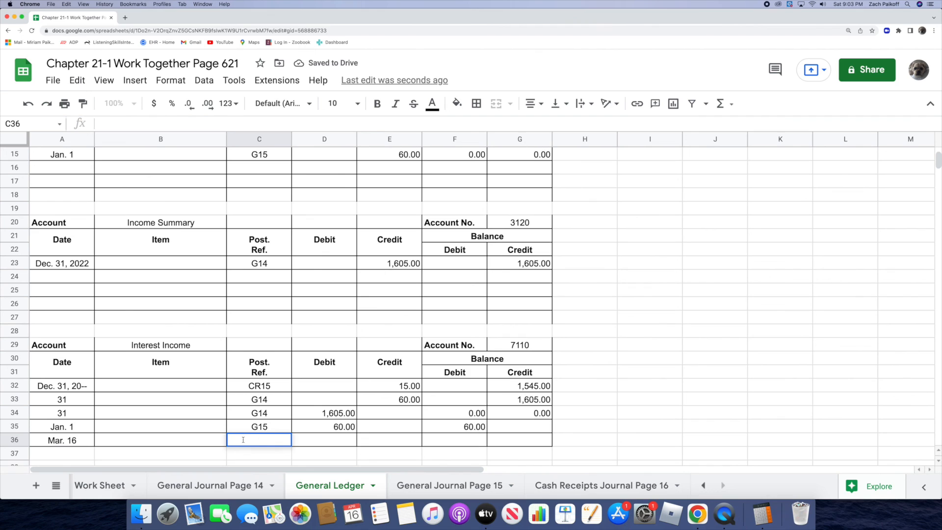
pyautogui.write('CR16')
pyautogui.press('Return')
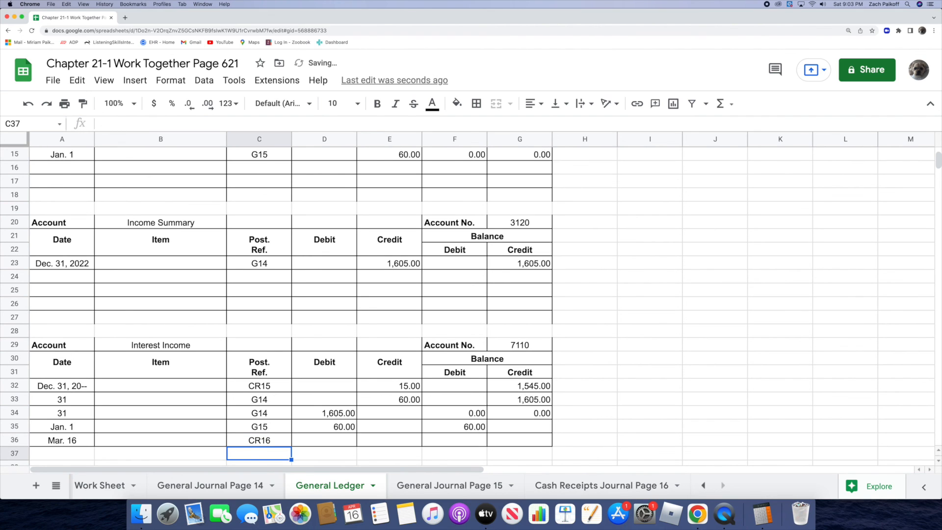
# Enter a credit of 160 and a credit balance of 100 on the Mar. 16 line of the Interest Income account.
pyautogui.click(370, 439)
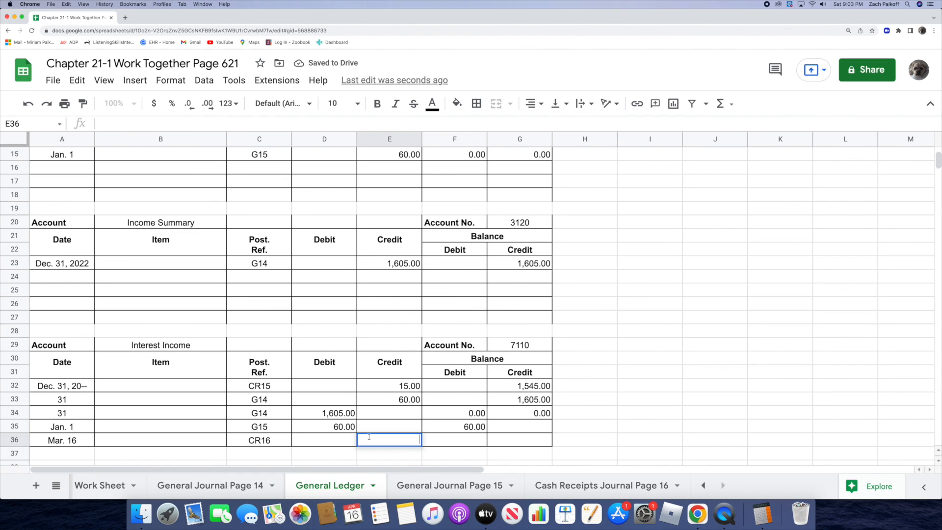
pyautogui.write('160')
pyautogui.press('Return')
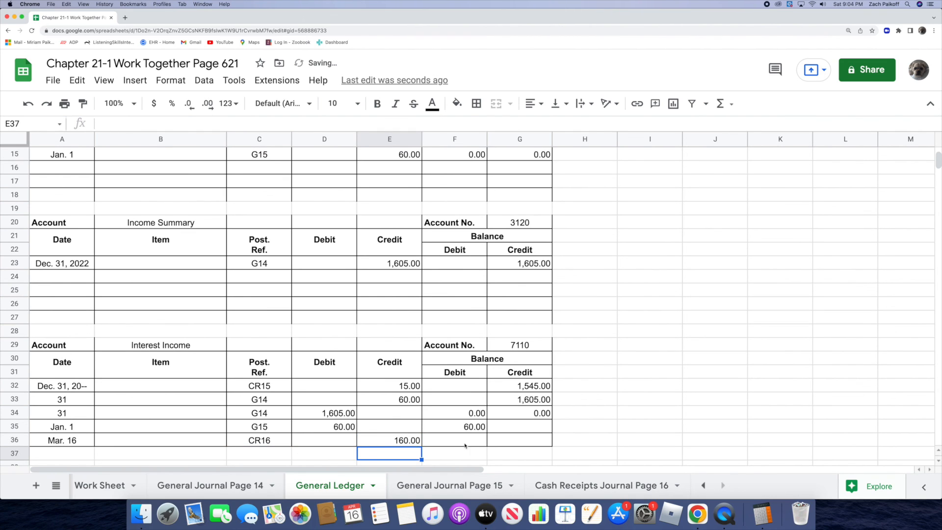
pyautogui.click(514, 441)
pyautogui.write('100')
pyautogui.press('Return')
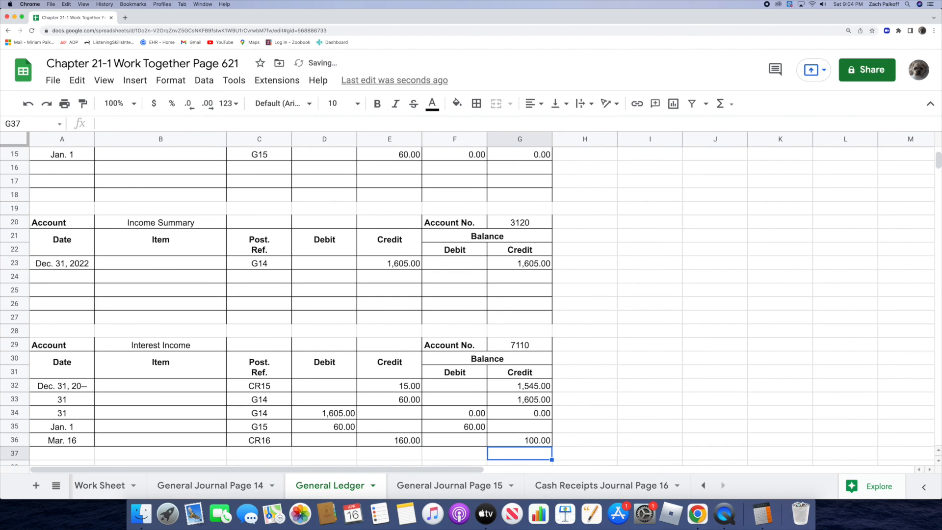
# Enter posting reference 7110 for the Interest Income line on Cash Receipts Journal Page 16.
pyautogui.click(418, 486)
pyautogui.click(595, 485)
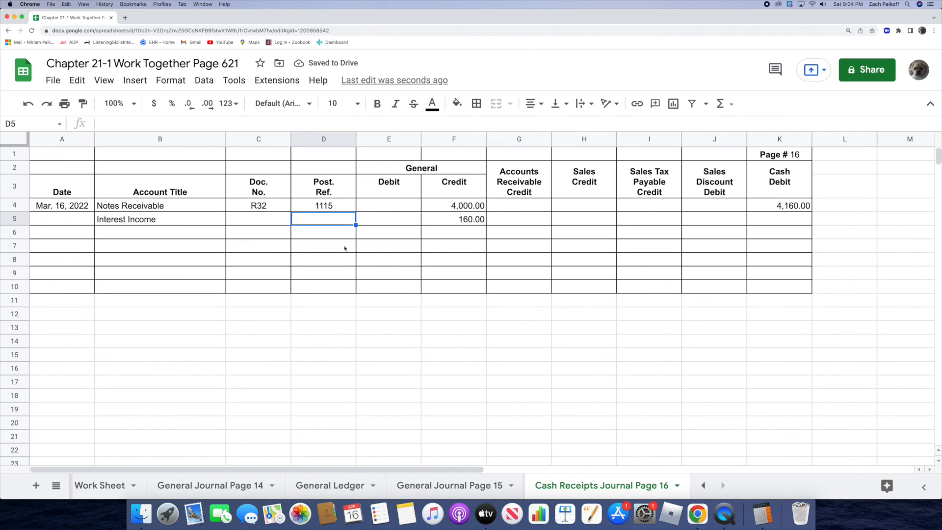
pyautogui.doubleClick(323, 219)
pyautogui.write('7110')
pyautogui.press('Return')
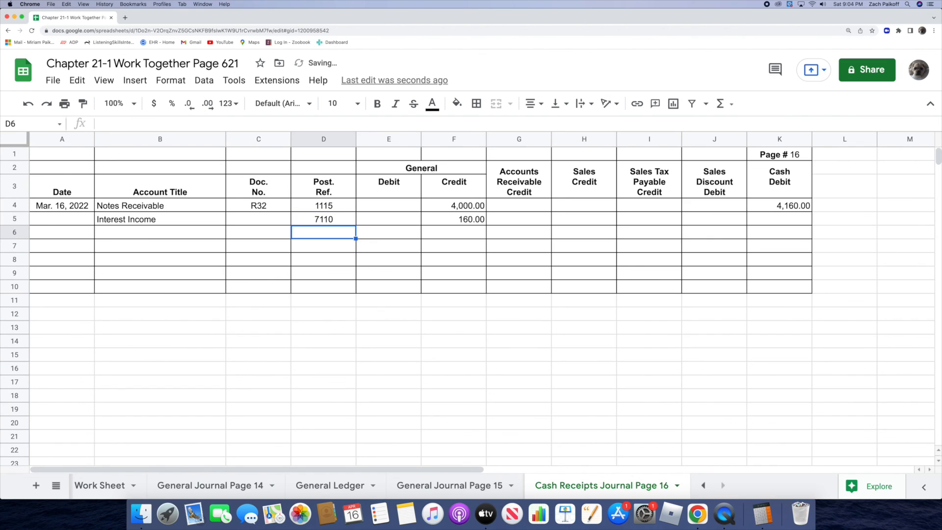